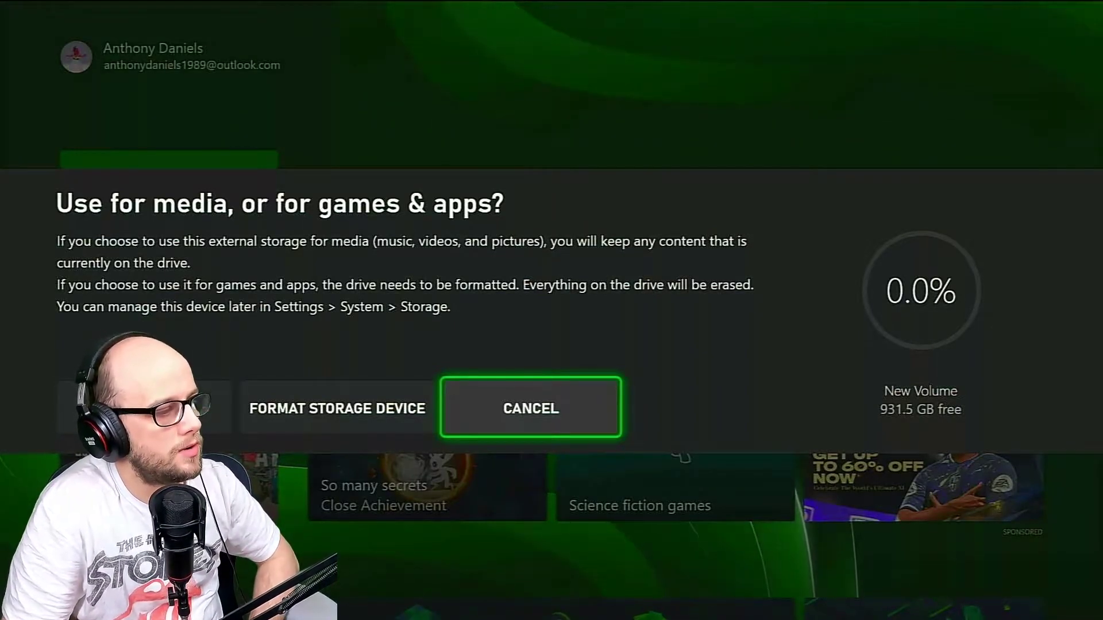
Select Format storage device for the New Volume drive to reach the naming screen
key("Left")
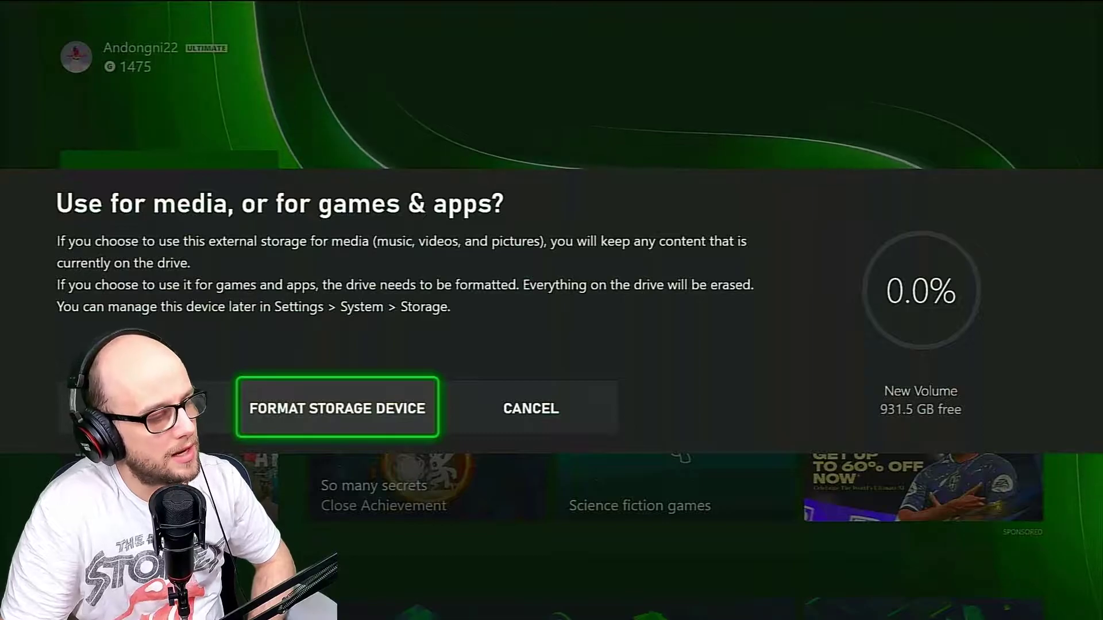
key("Return")
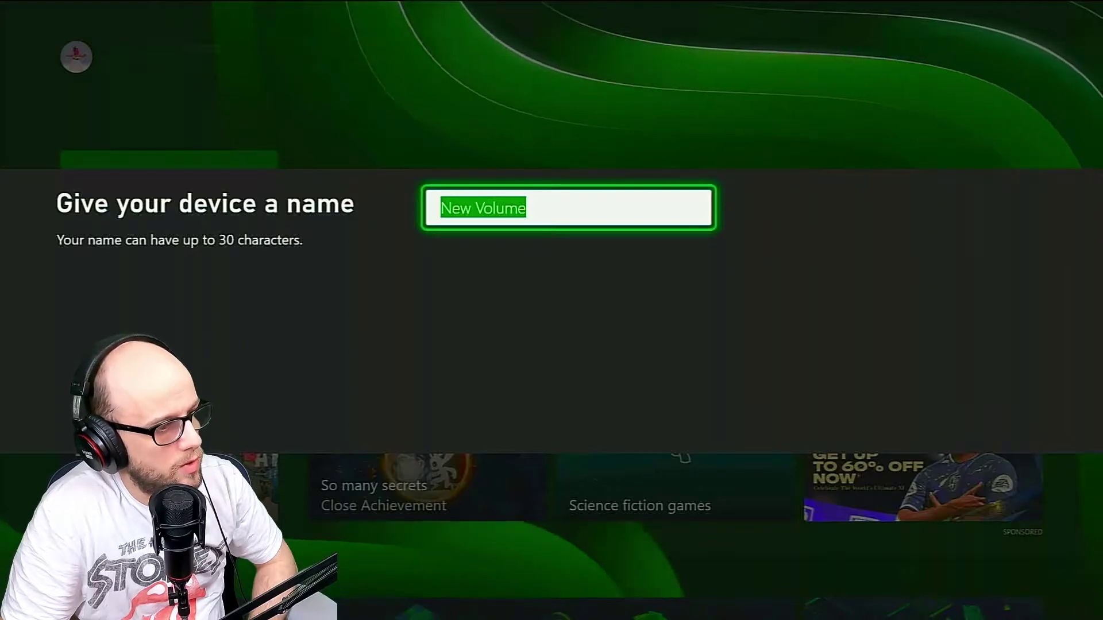
Replace the default 'New Volume' drive name with 'Xbox Backup'
key("Return")
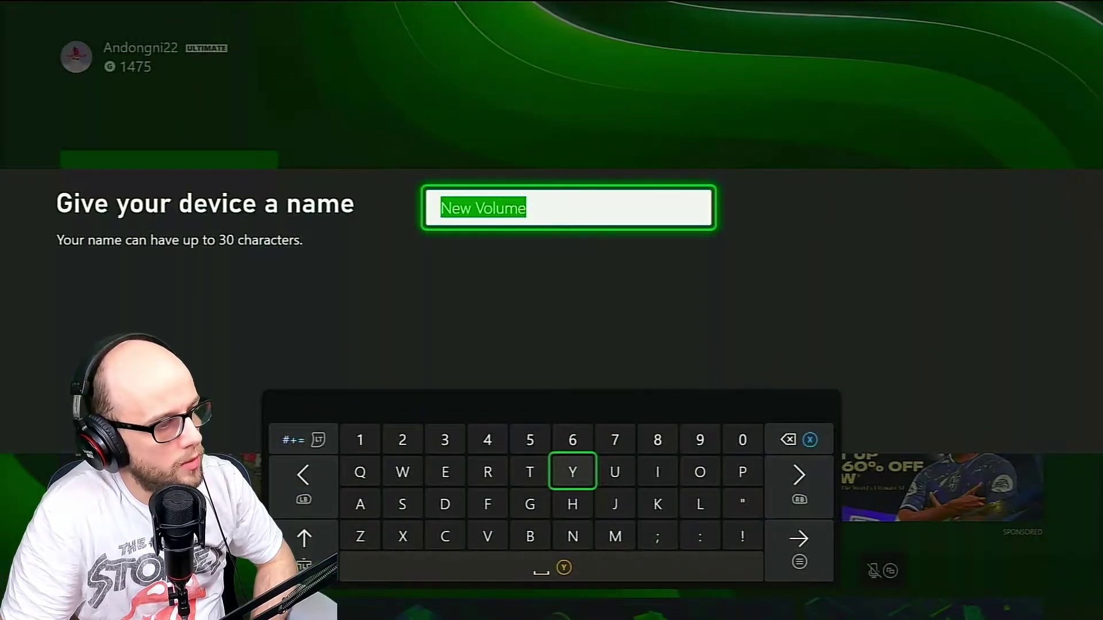
key("BackSpace")
key("Left")
key("Left")
key("Left")
key("Left")
key("Down")
key("Down")
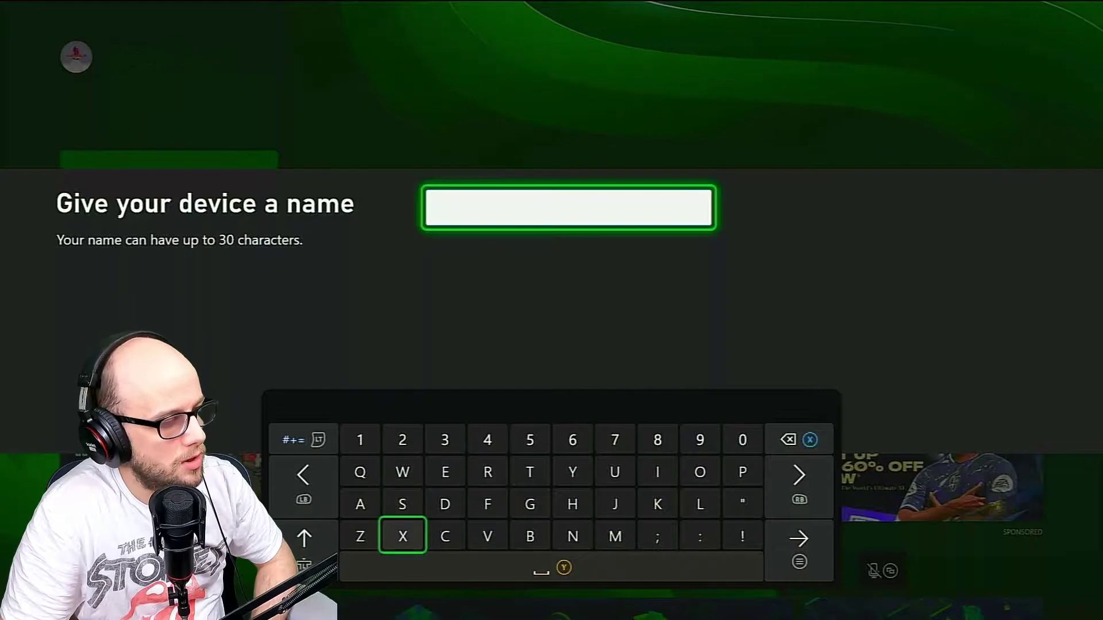
type("X")
key("Right")
key("Right")
key("Right")
type("b")
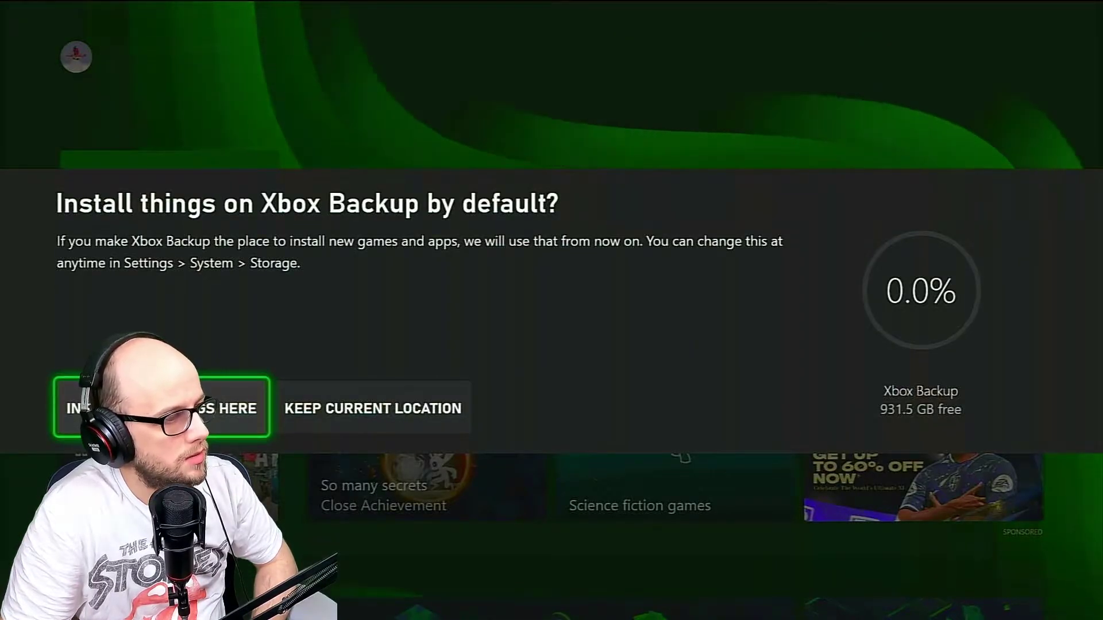
Keep the current install location and confirm formatting the Xbox Backup drive
key("Right")
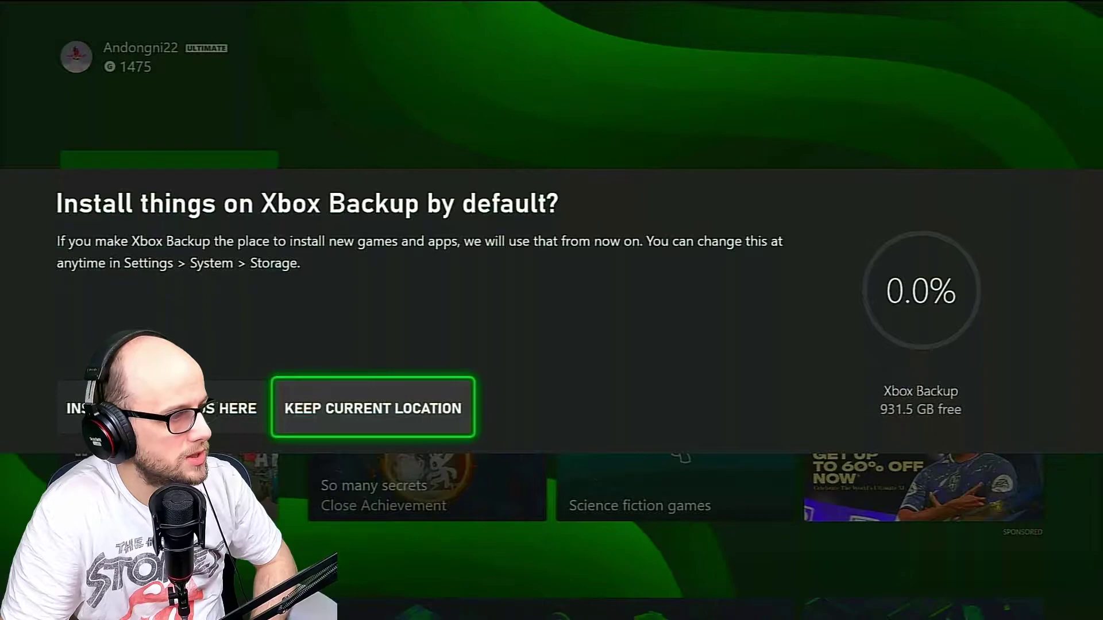
key("Return")
key("Right")
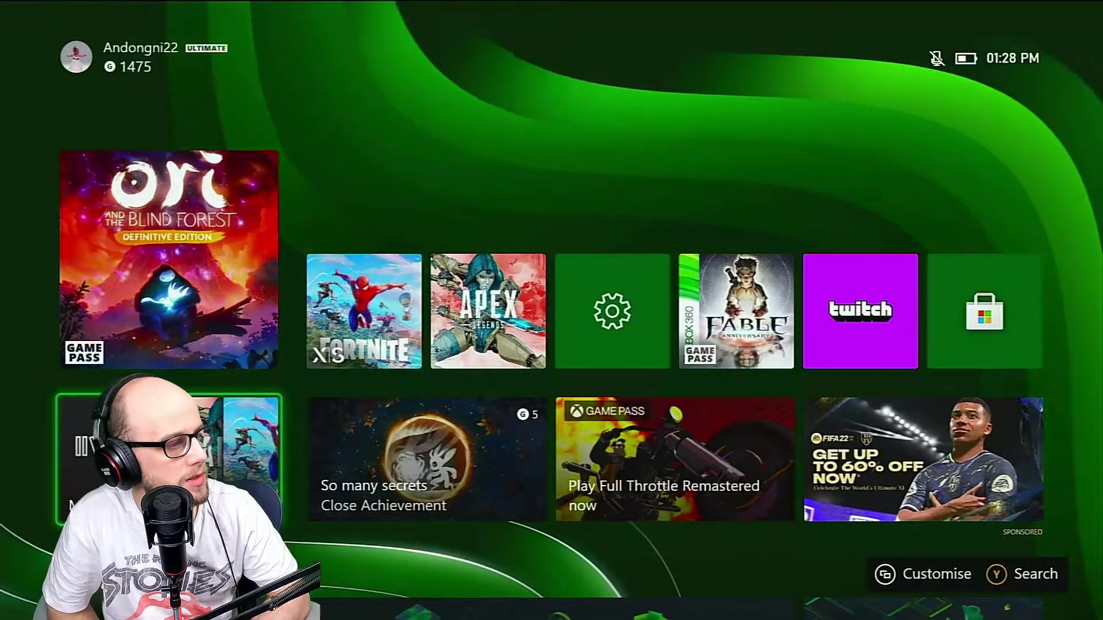
Go through Profile & system > Settings > System > Back up & transfer to Hard drive transfer
key("super")
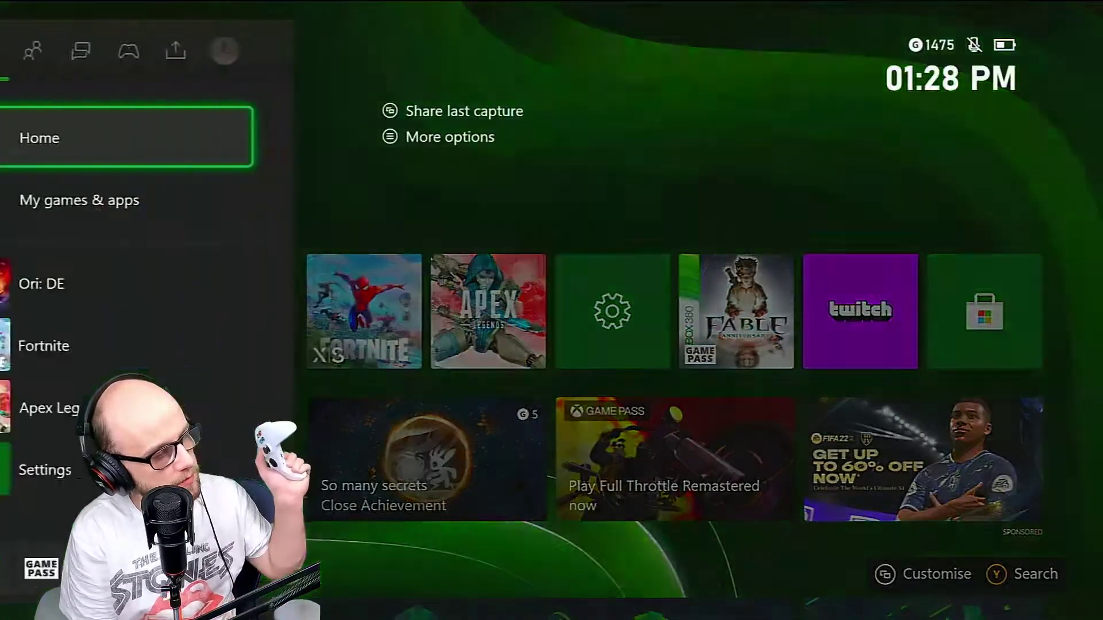
key("Right")
key("Right")
key("Right")
key("Right")
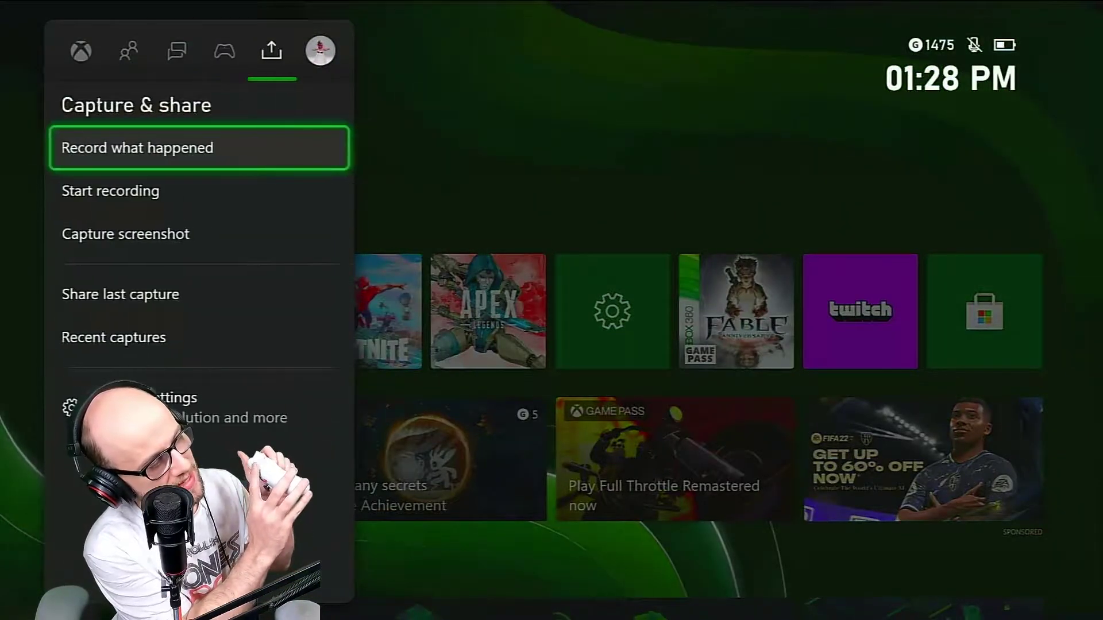
key("Right")
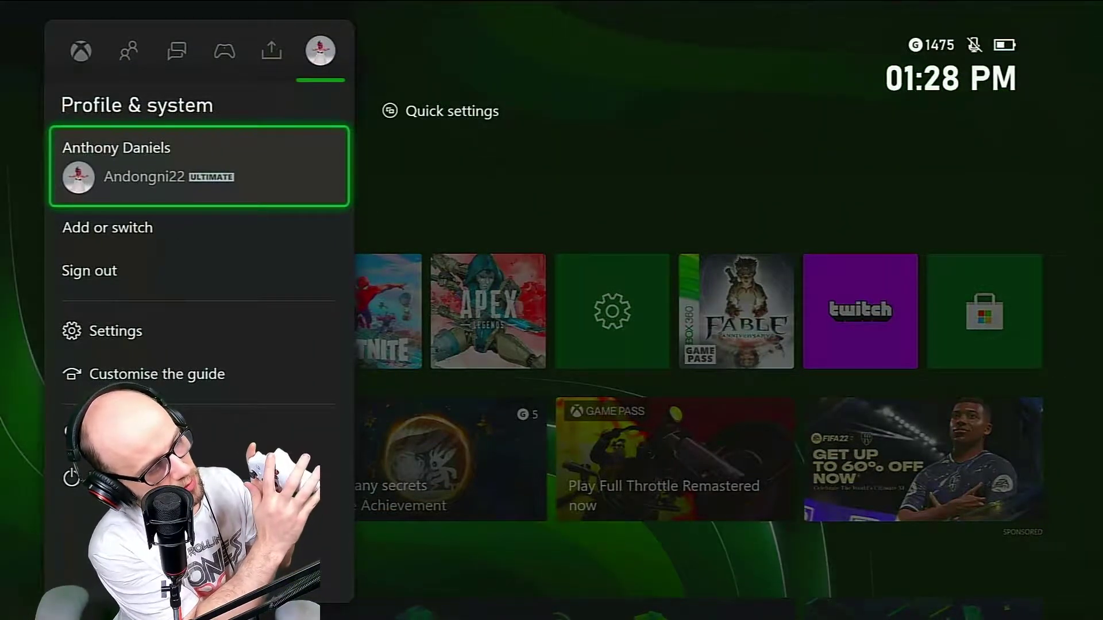
key("Down")
key("Down")
key("Down")
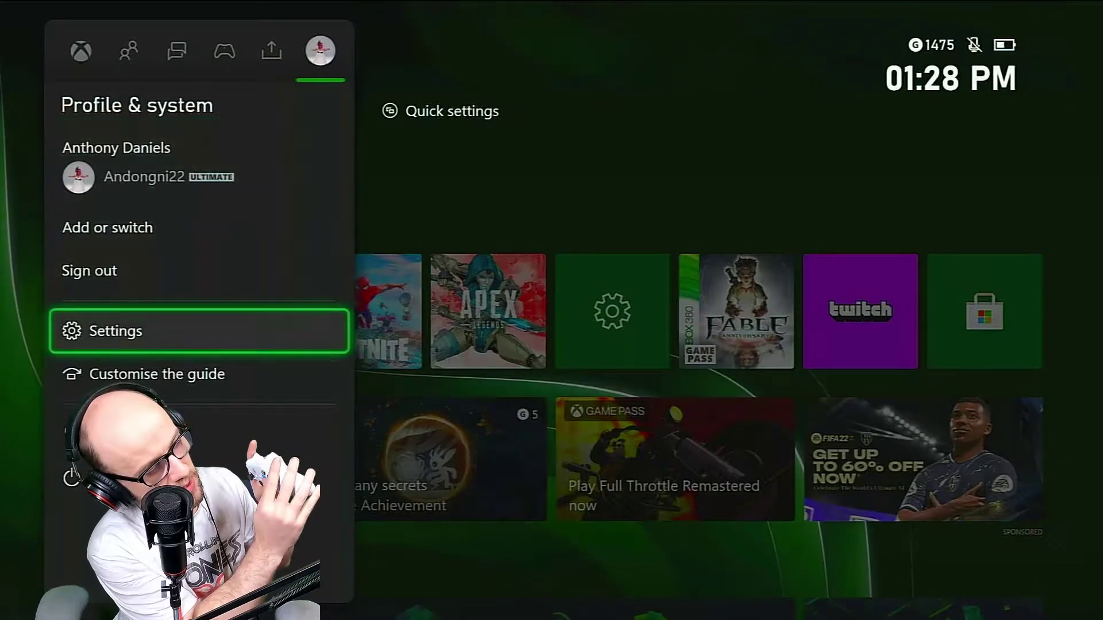
key("Return")
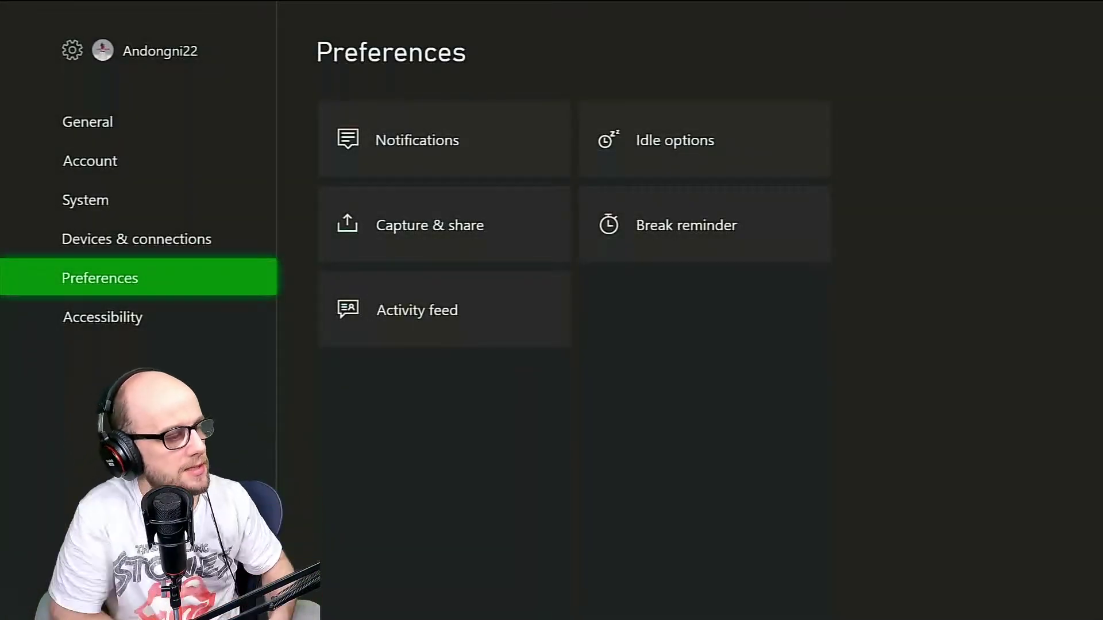
key("Up")
key("Up")
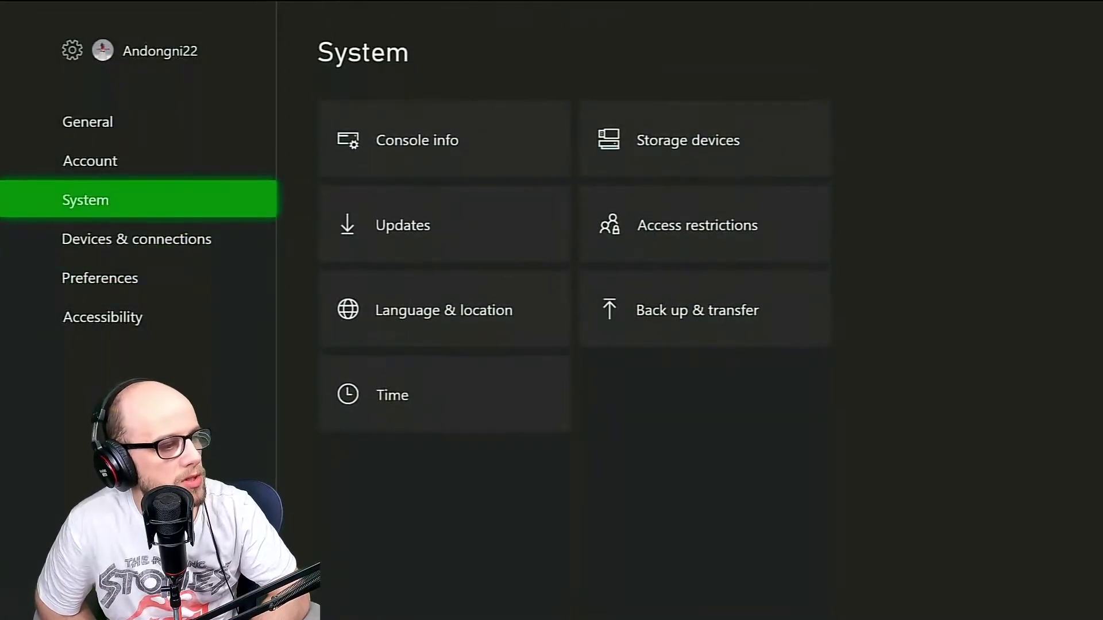
key("Right")
key("Right")
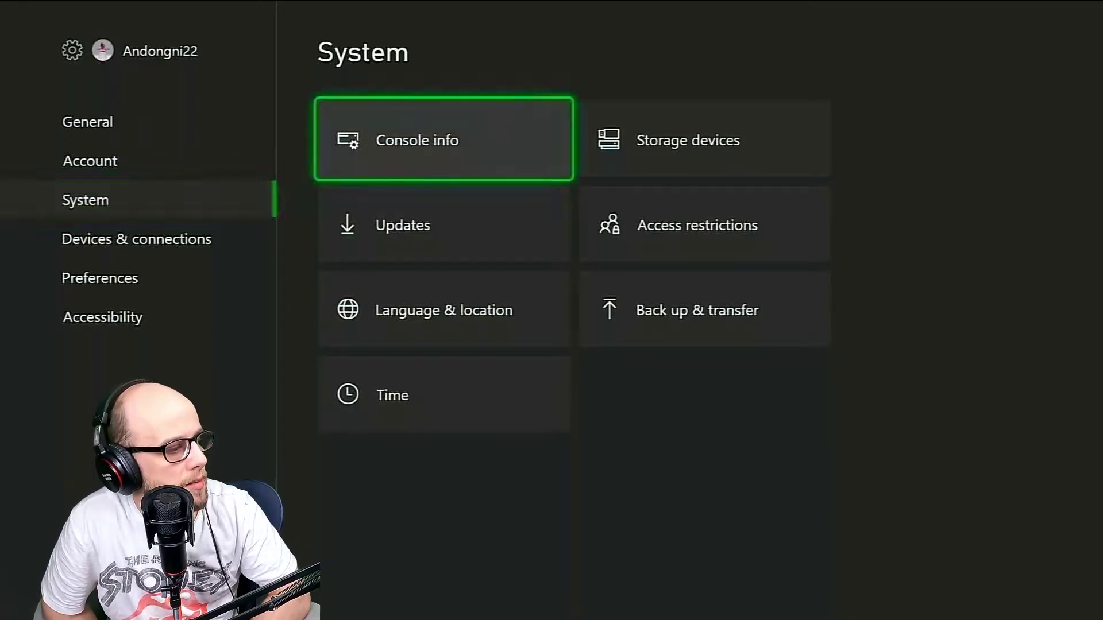
key("Down")
key("Down")
key("Return")
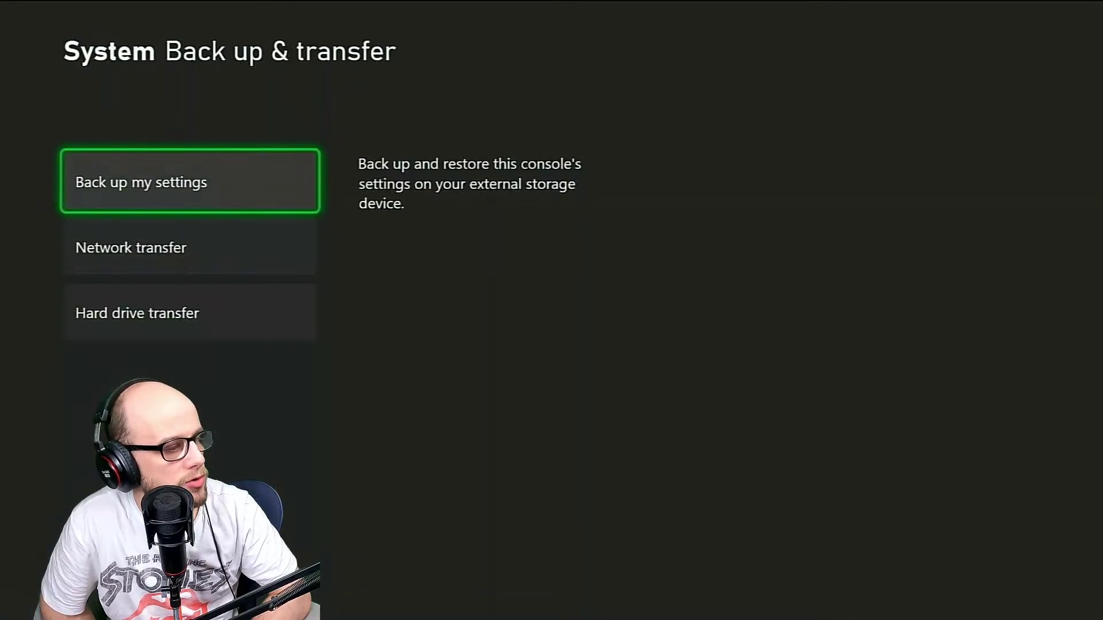
key("Down")
key("Down")
key("Return")
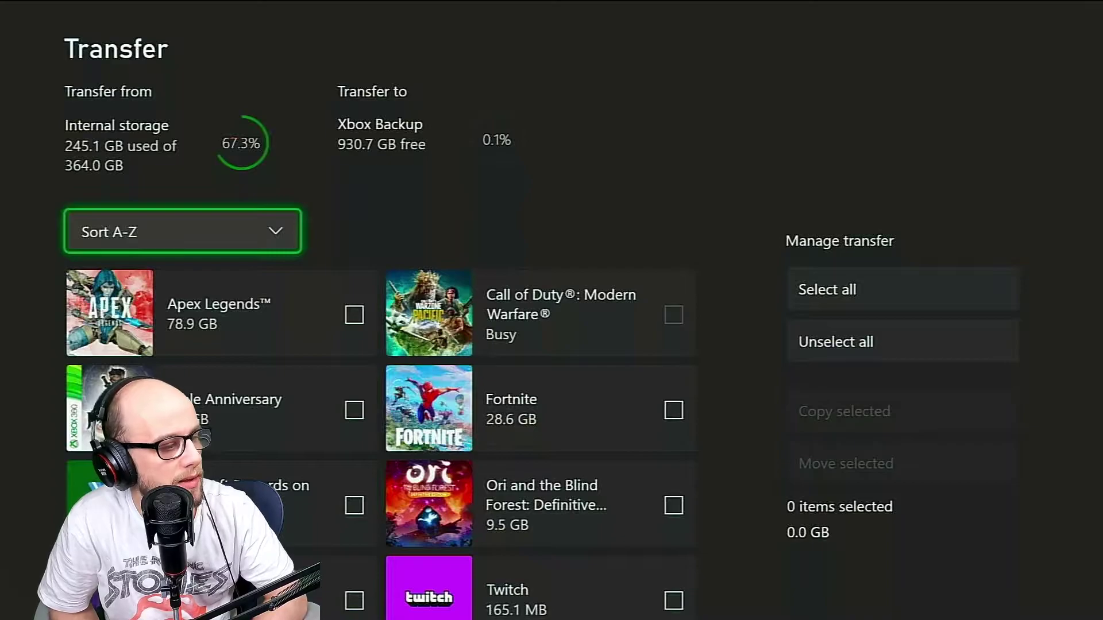
Tick Apex Legends and Ori and the Blind Forest in the internal-storage game list
key("Down")
key("Down")
key("Right")
key("Left")
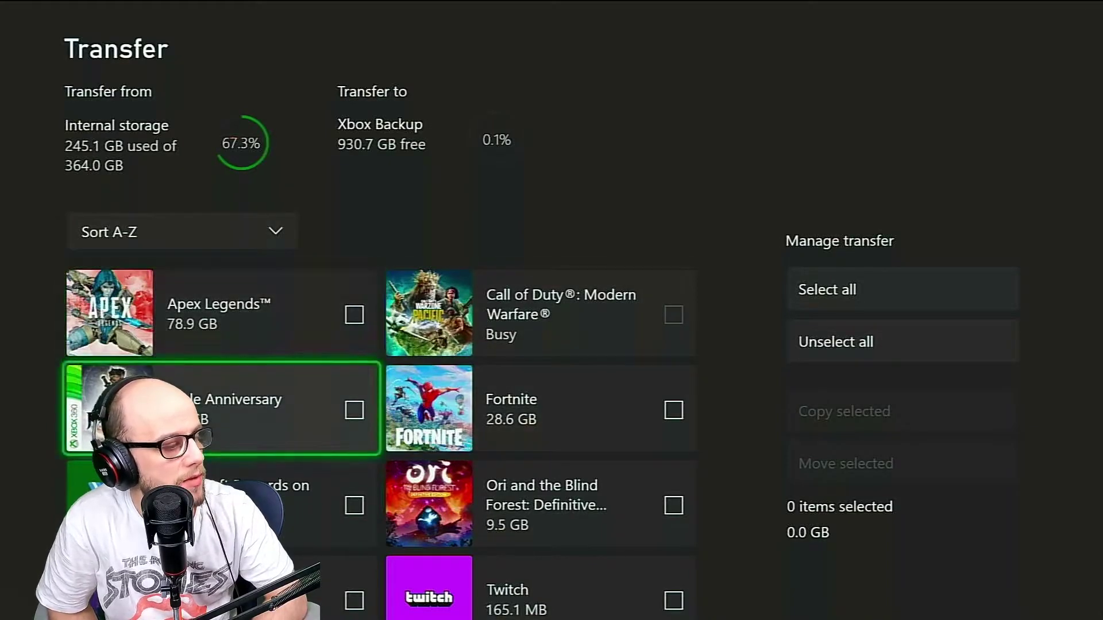
key("Down")
key("Down")
key("Down")
key("Up")
key("Up")
key("Up")
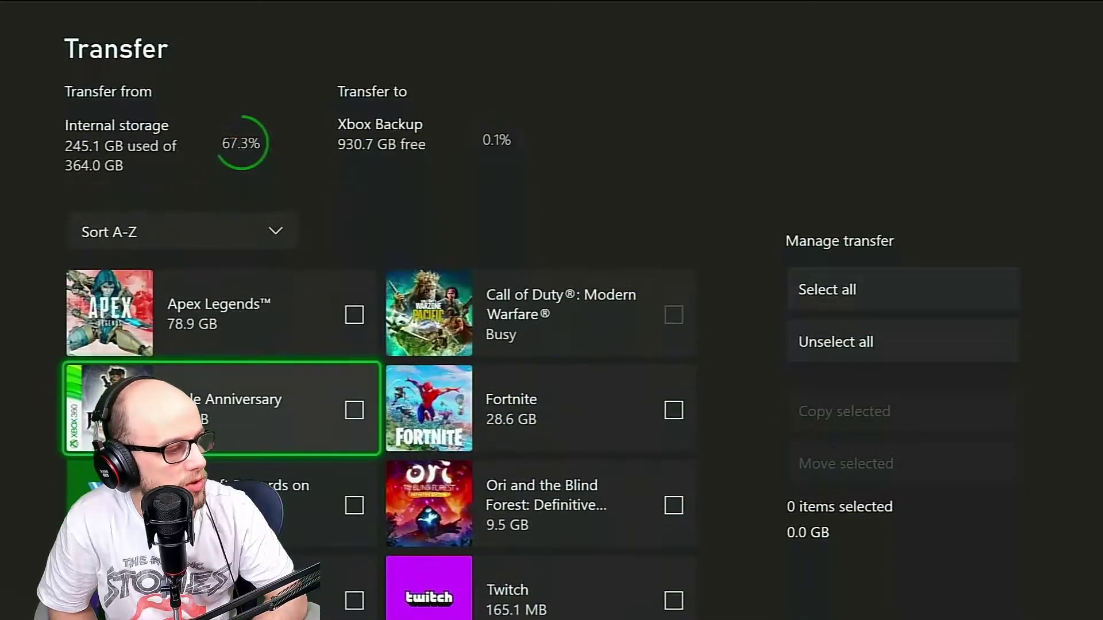
key("Up")
key("Return")
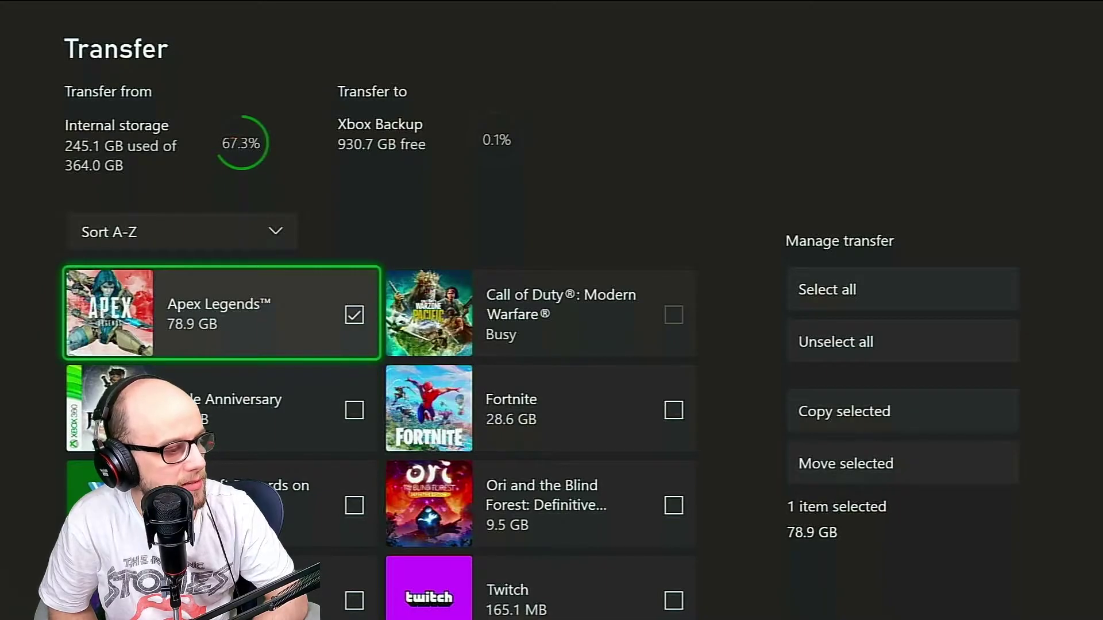
key("Down")
key("Right")
key("Down")
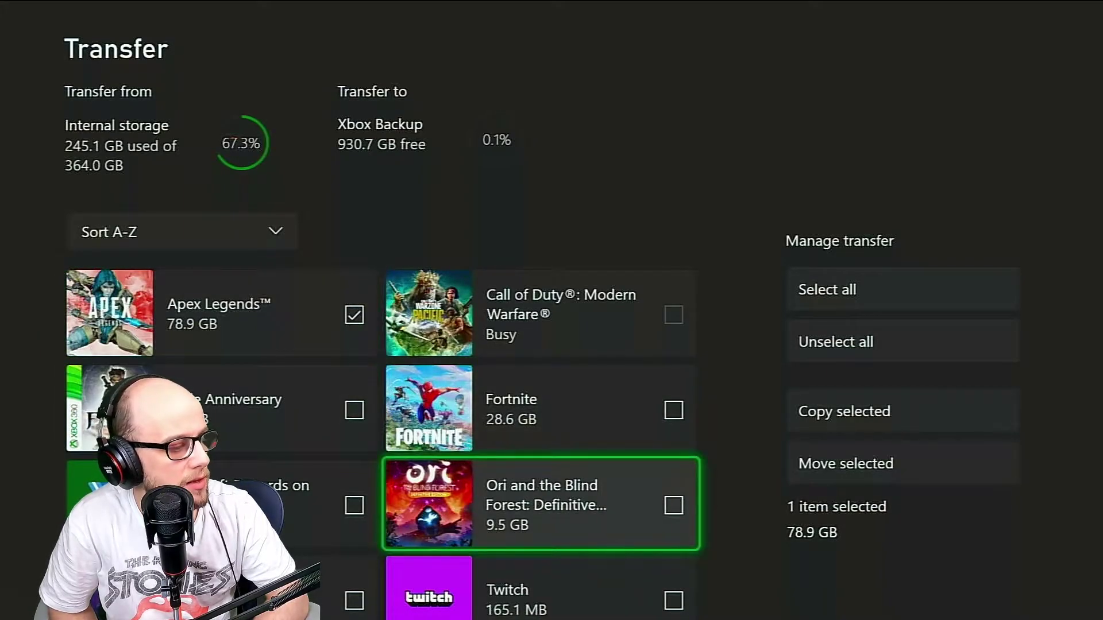
key("Return")
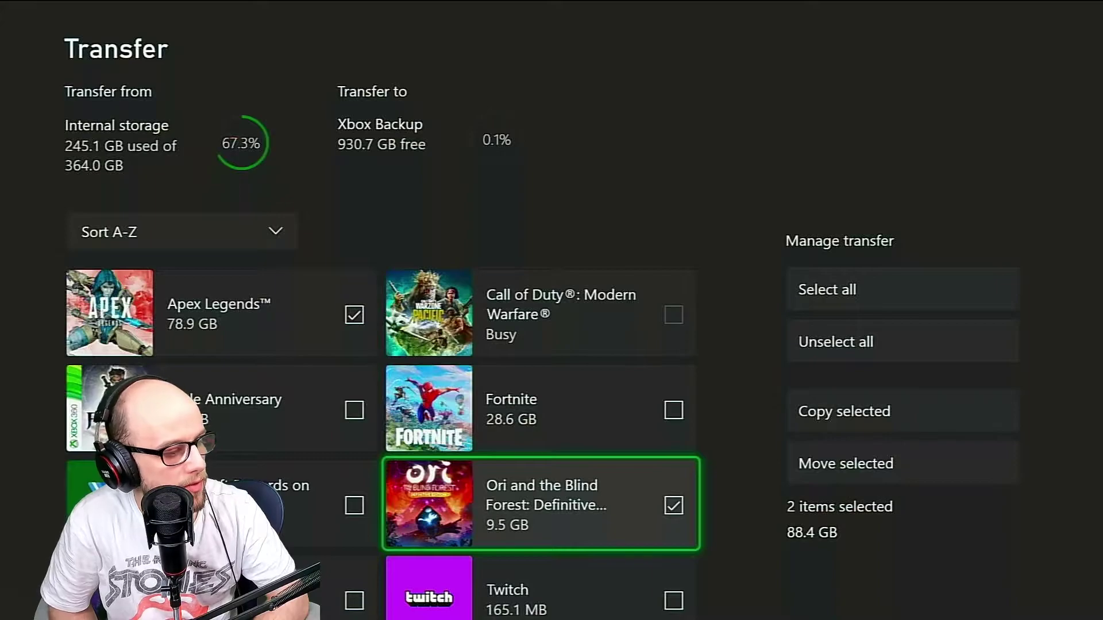
Review the remaining games, then bring focus to the Move selected action
key("Down")
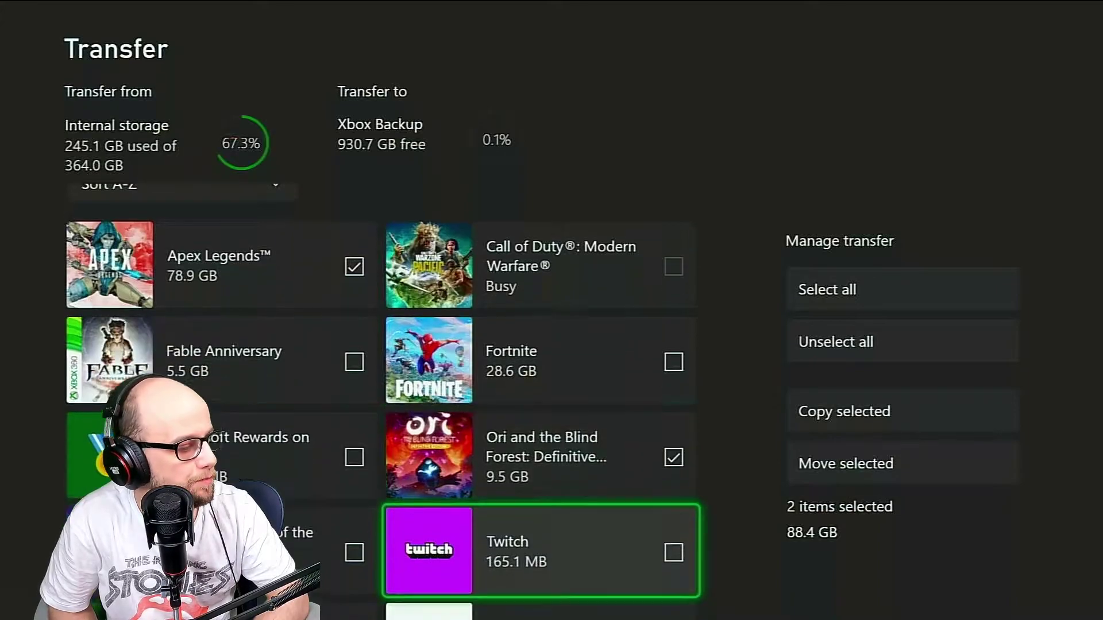
key("Down")
key("Left")
key("Up")
key("Right")
key("Up")
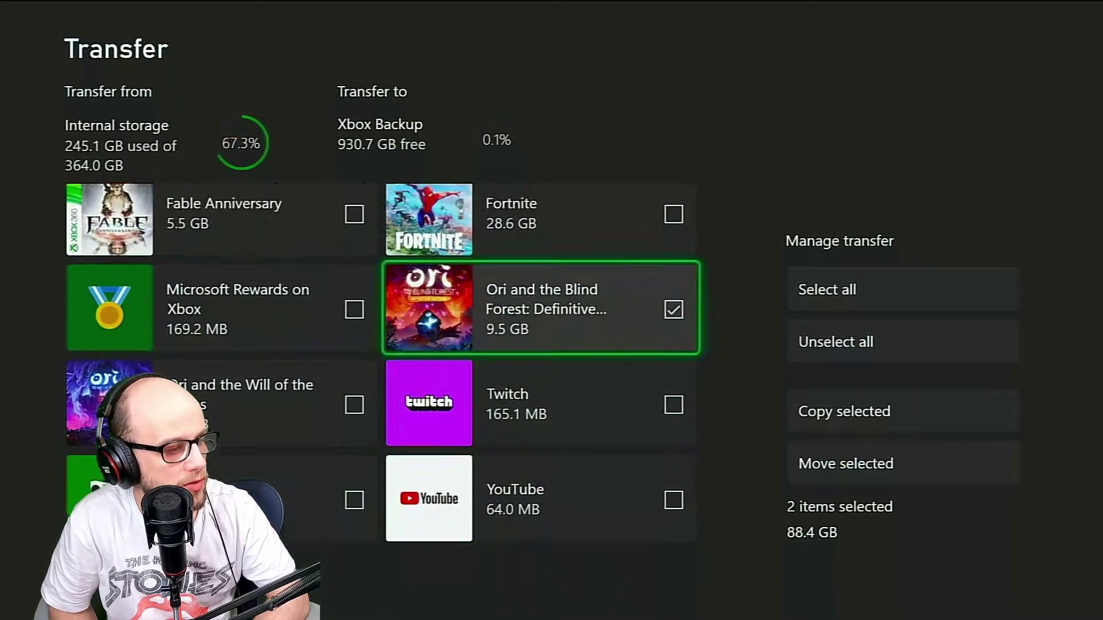
key("Up")
key("Right")
key("Down")
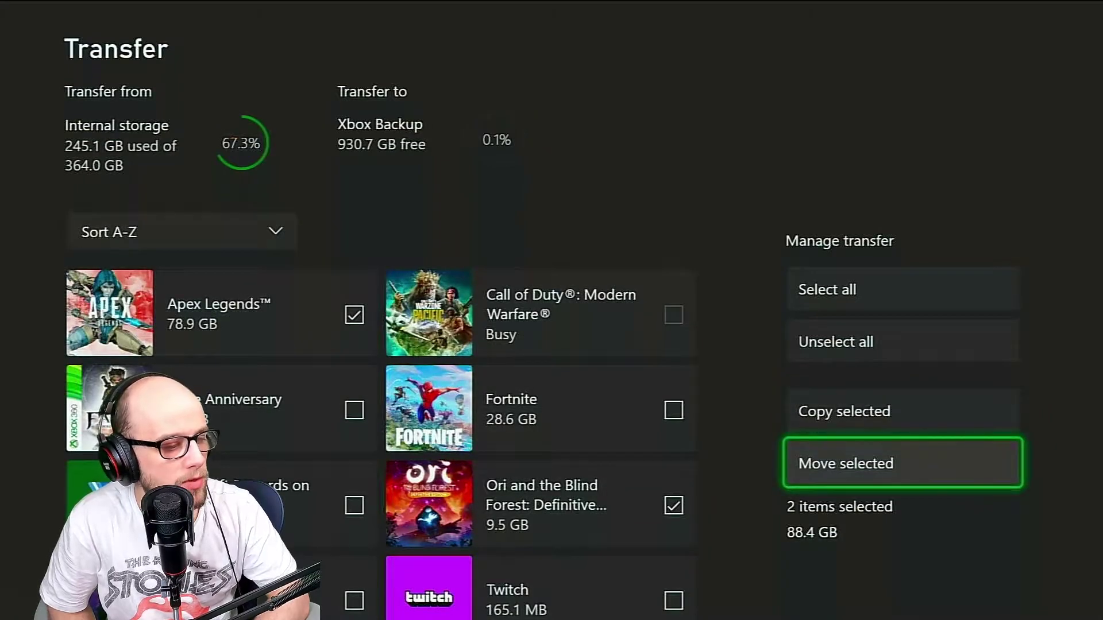
key("Up")
key("Down")
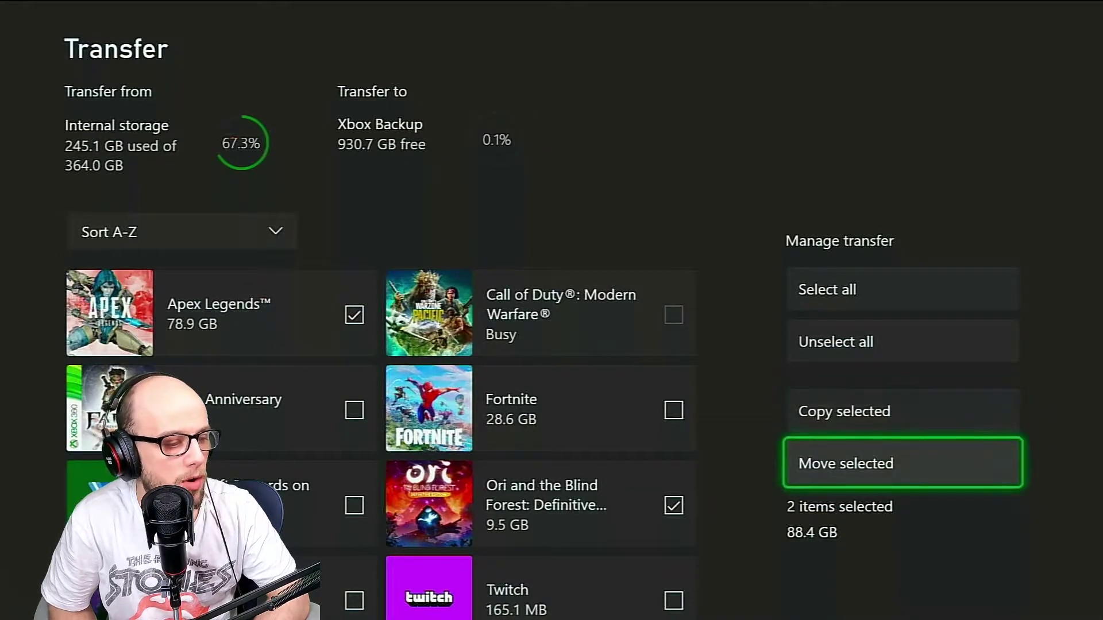
Start moving both games to Xbox Backup, check Apex Legends' queue progress, then go Home
key("Return")
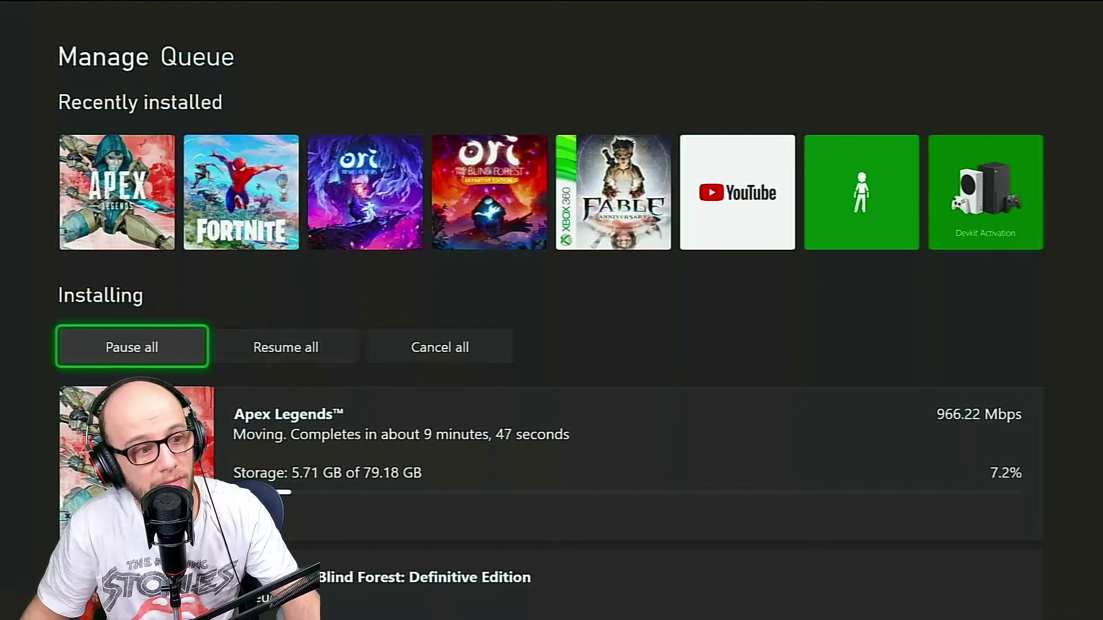
key("Down")
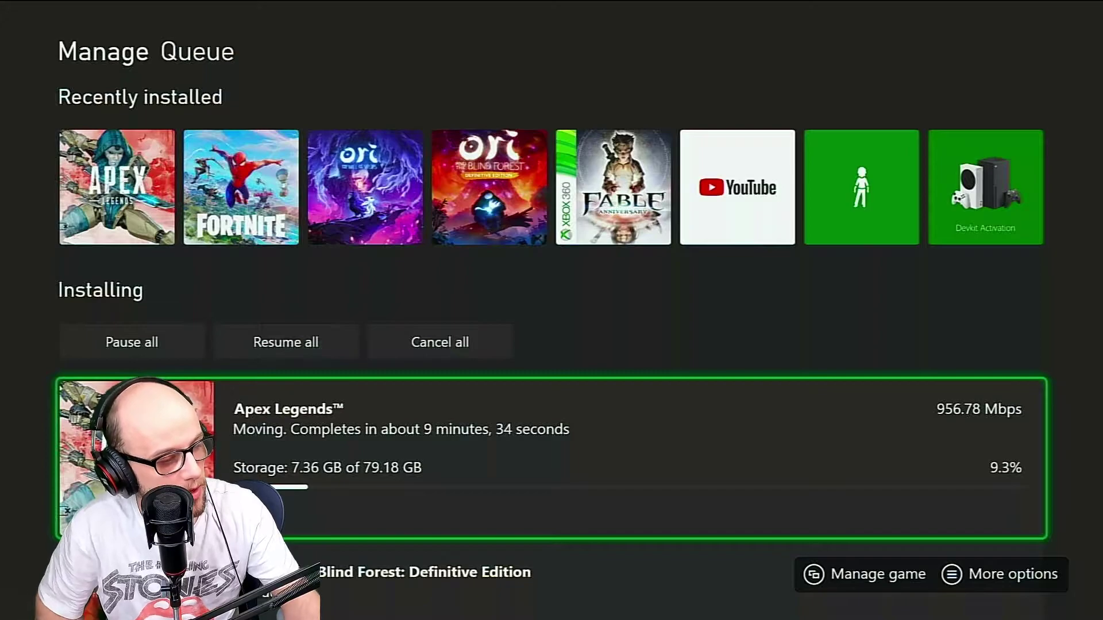
key("Down")
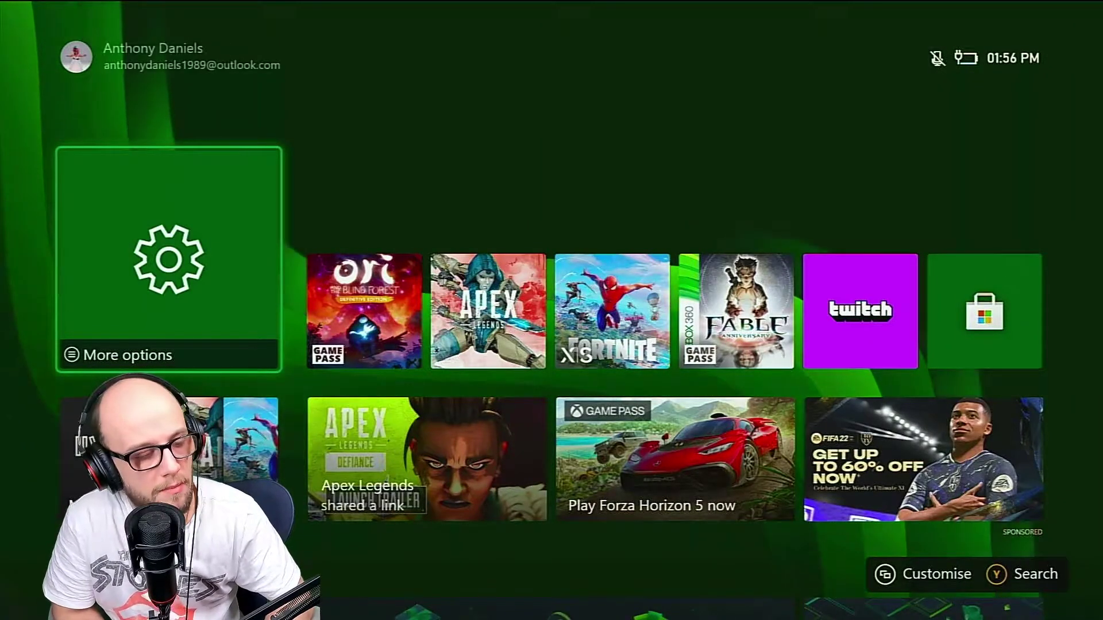
Open Apex Legends' Manage game and add-ons page from the games library
key("Right")
key("Right")
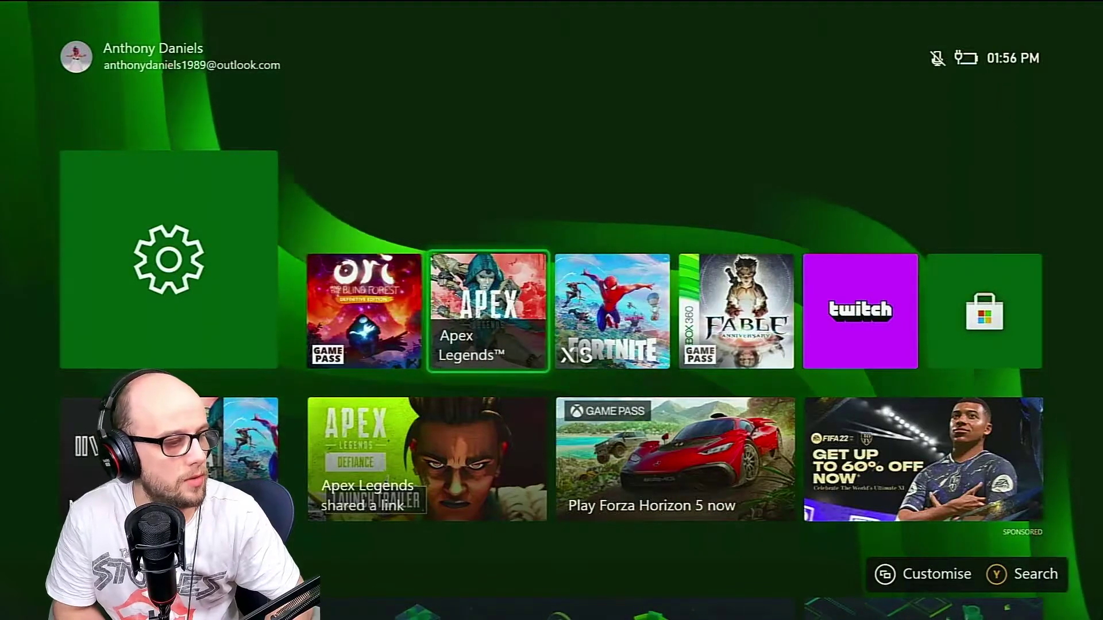
key("Left")
key("Left")
key("Down")
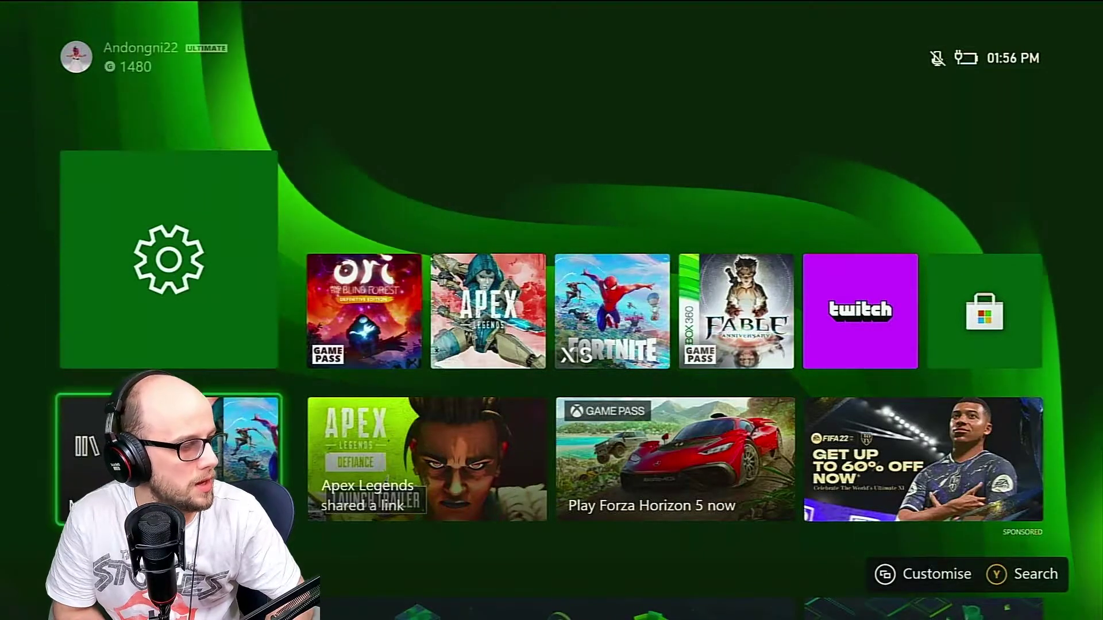
key("Return")
key("Right")
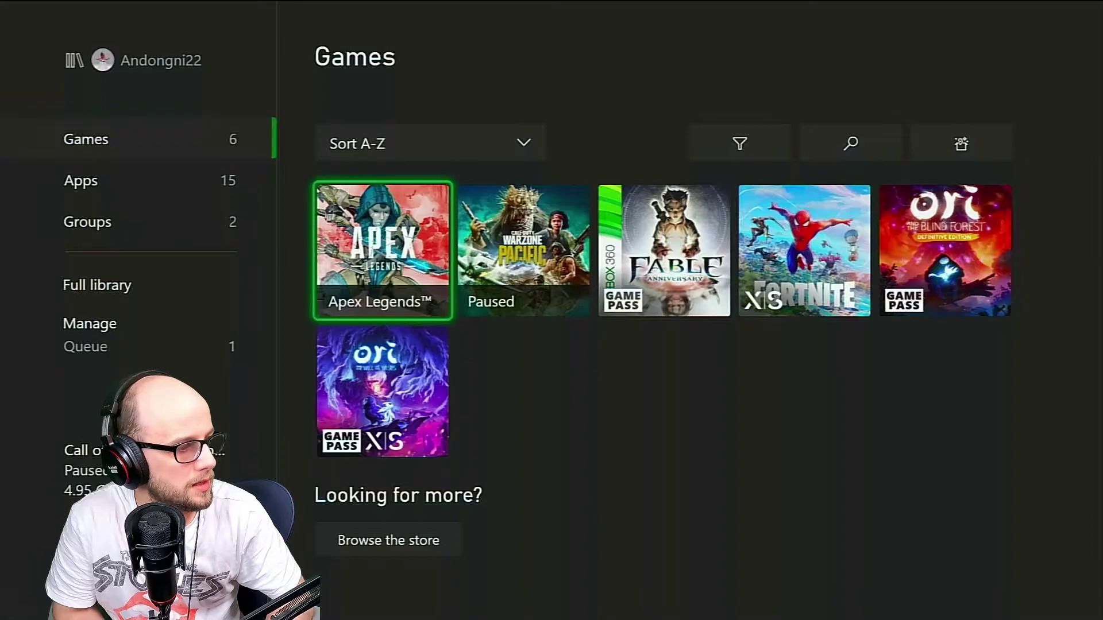
key("Menu")
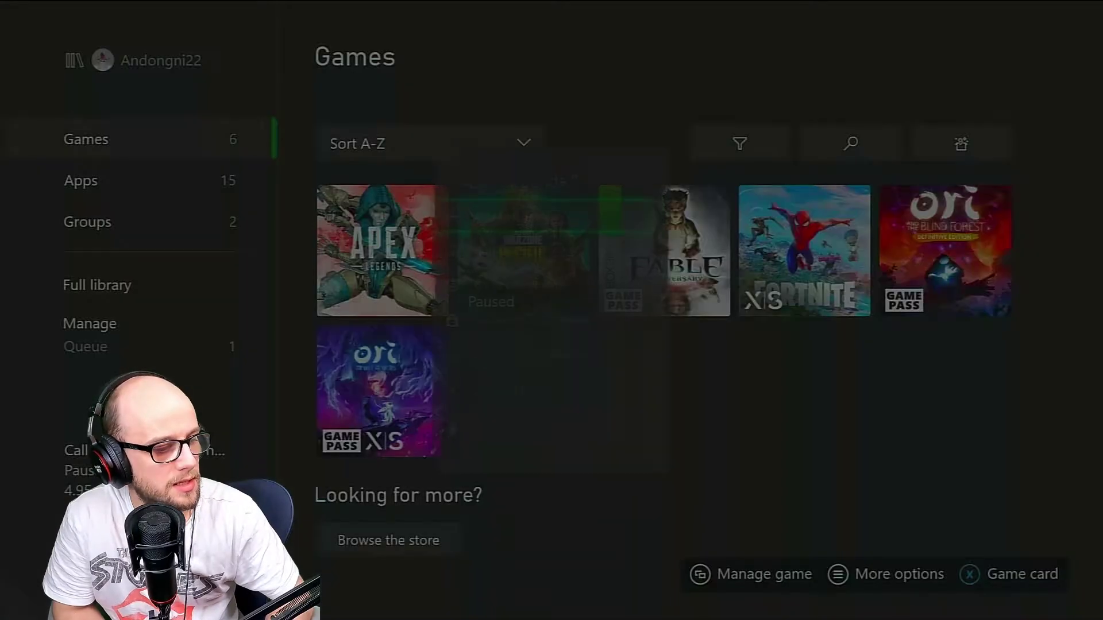
key("Down")
key("Down")
key("Down")
key("Down")
key("Return")
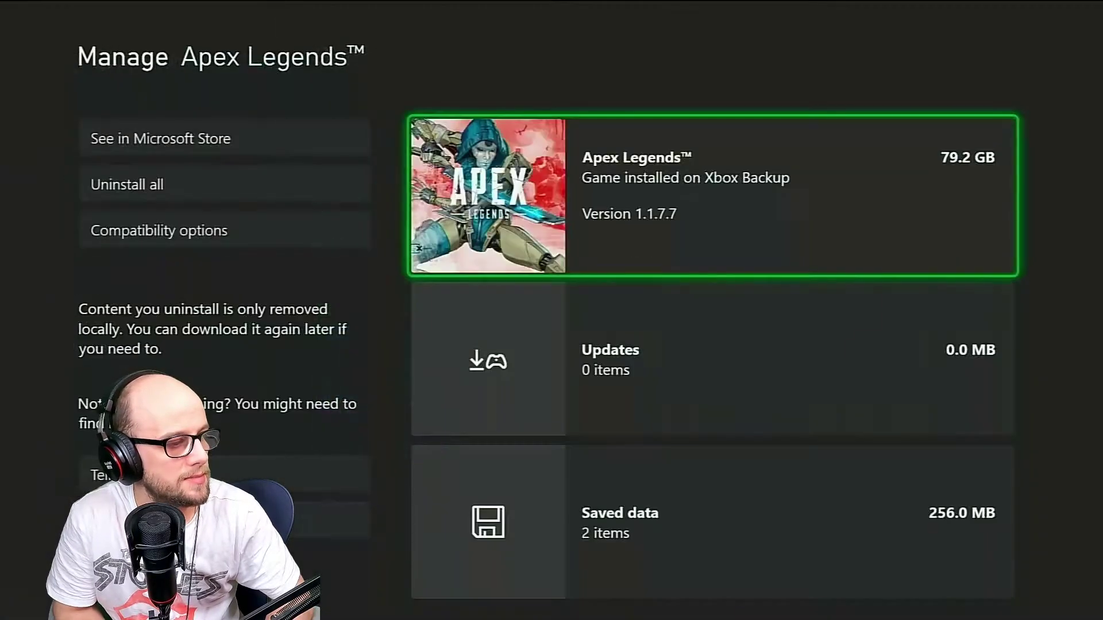
Open the options for the 79.2 GB Apex installation and choose Move or copy
key("Down")
key("Down")
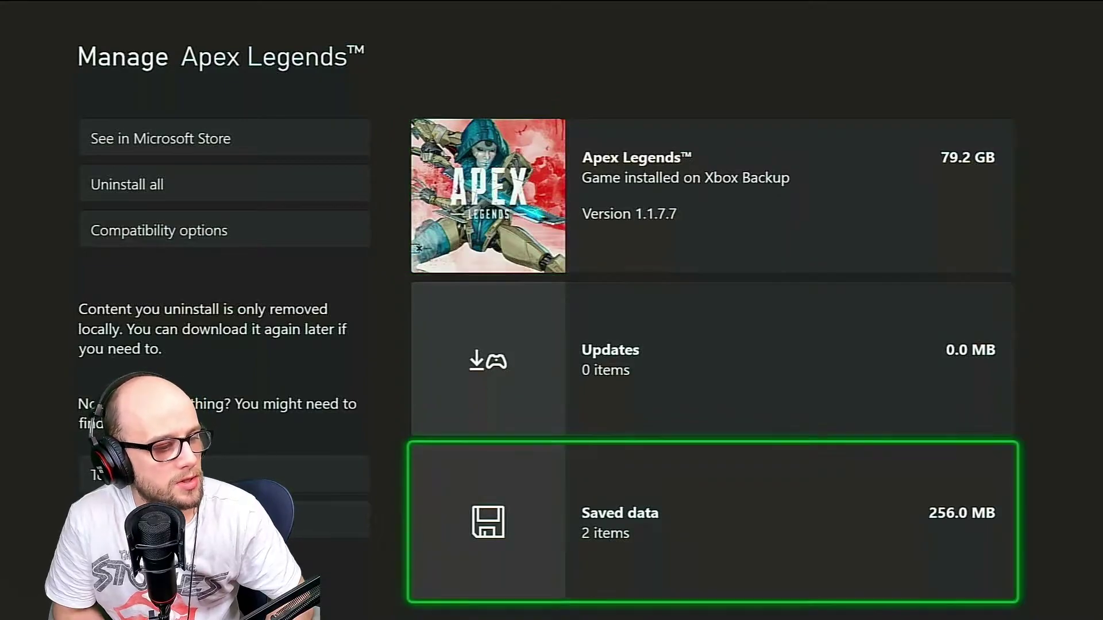
key("Up")
key("Up")
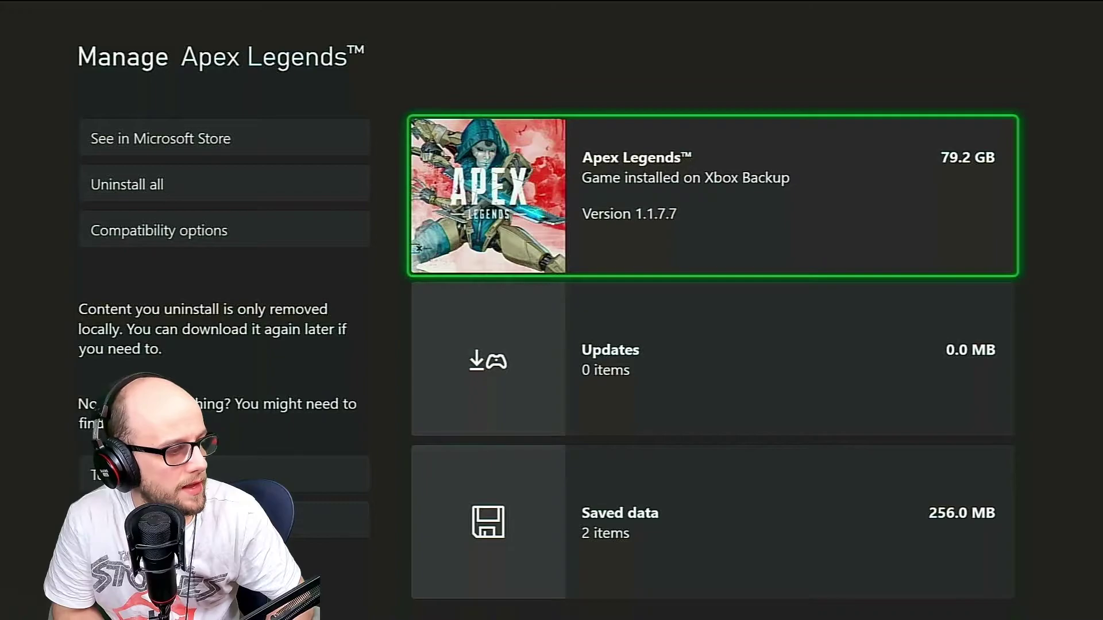
key("Return")
key("Down")
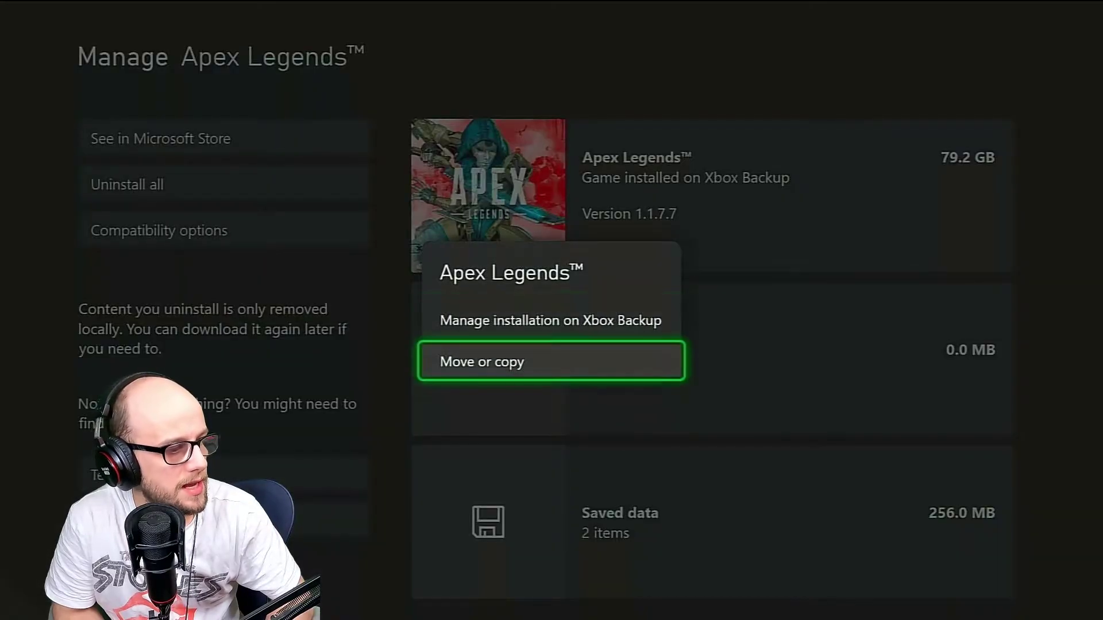
Tick Apex Legends on the transfer page and choose Move selected to internal storage
key("Return")
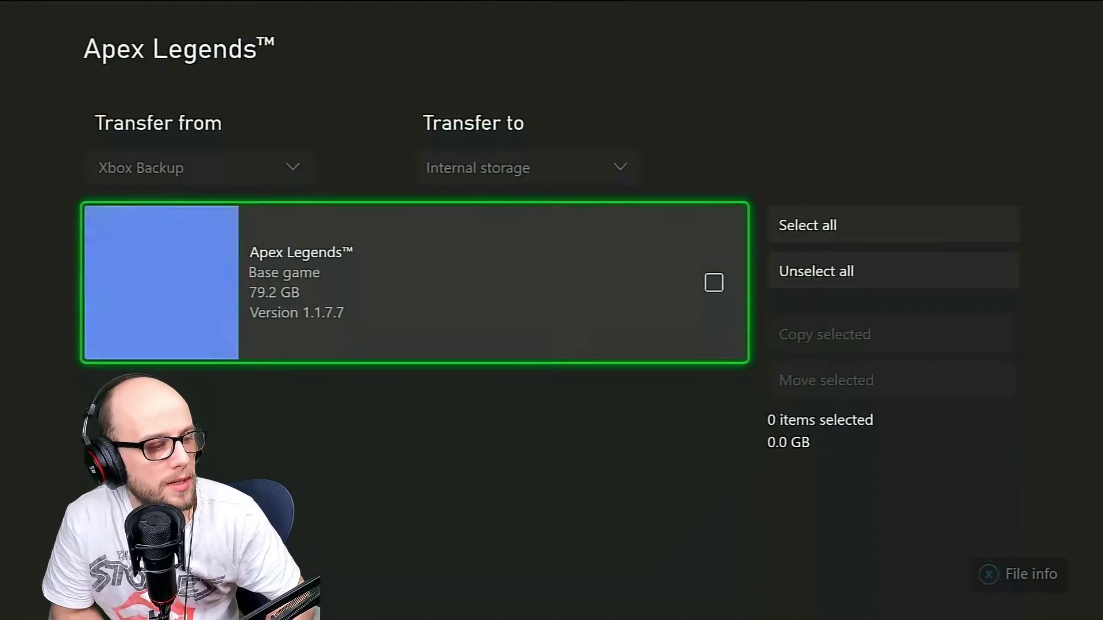
key("Return")
key("Right")
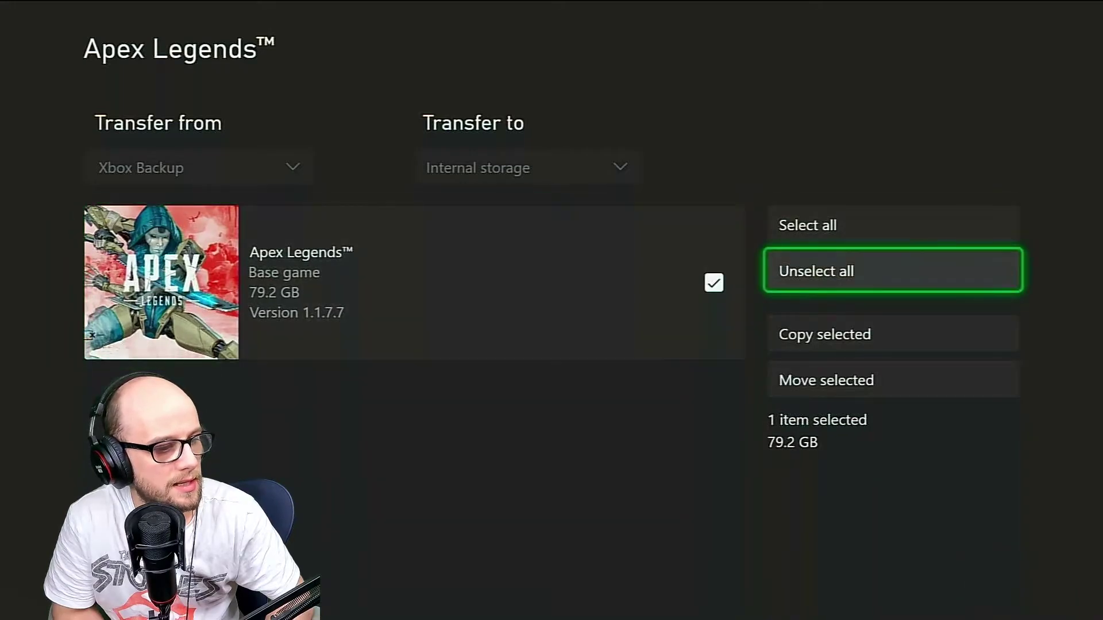
key("Down")
key("Down")
key("Return")
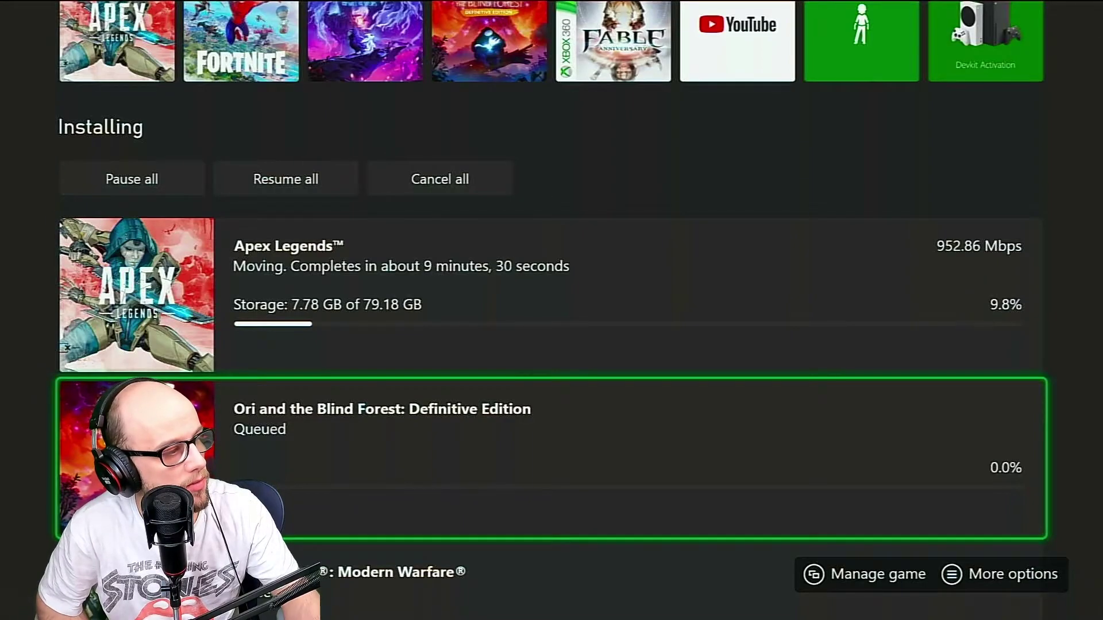
Return focus to the Apex Legends move progress in the queue
key("Up")
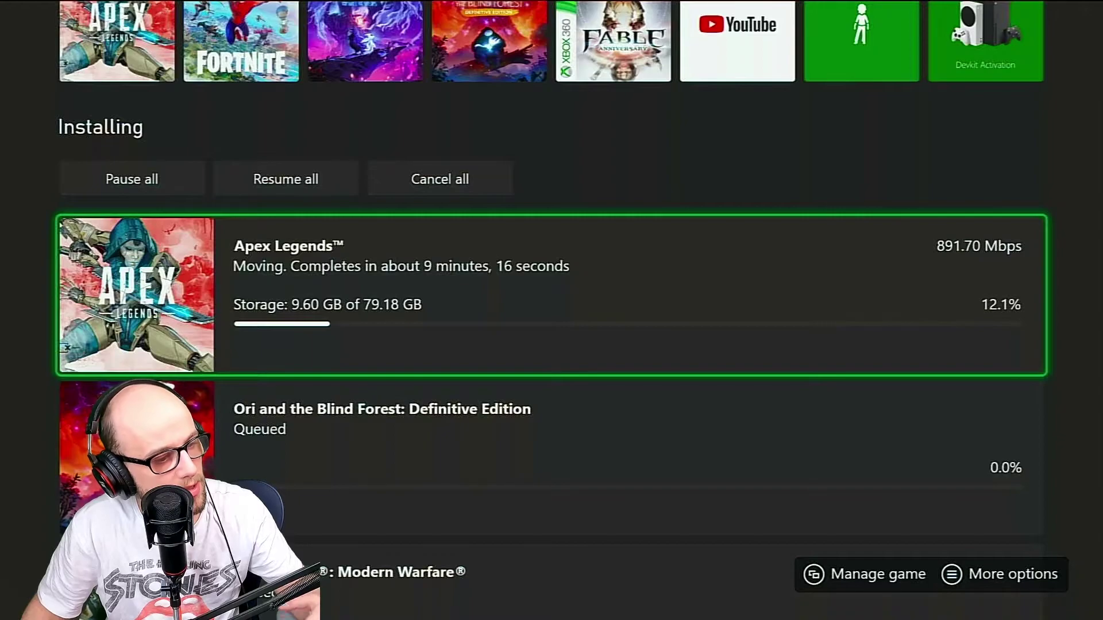
In the games library, verify Apex Legends now sits on internal storage, then launch it
key("Escape")
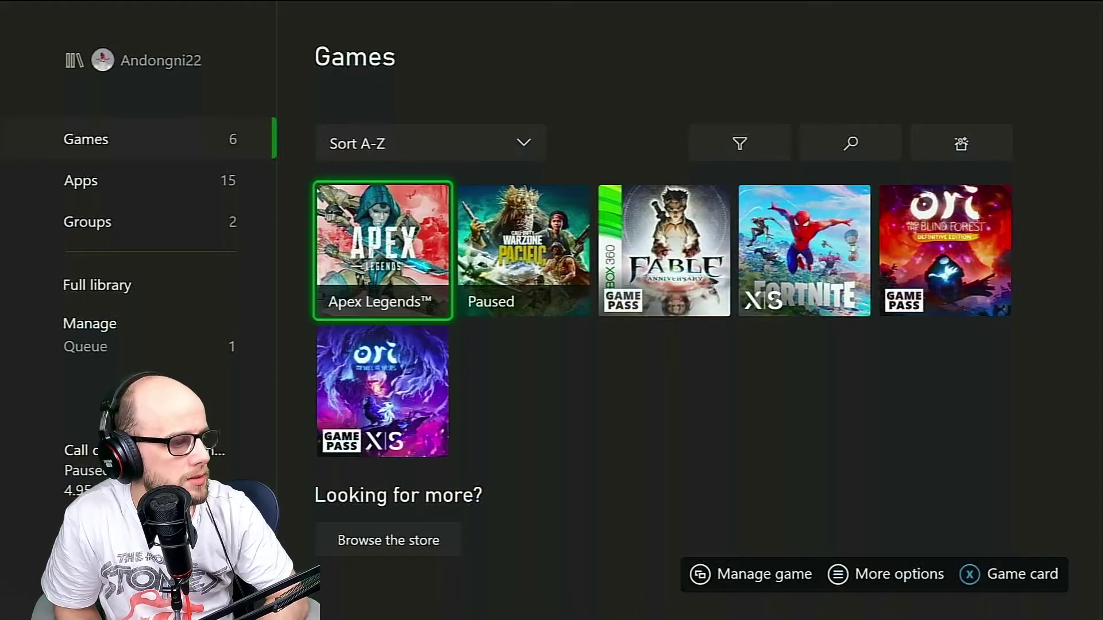
key("Menu")
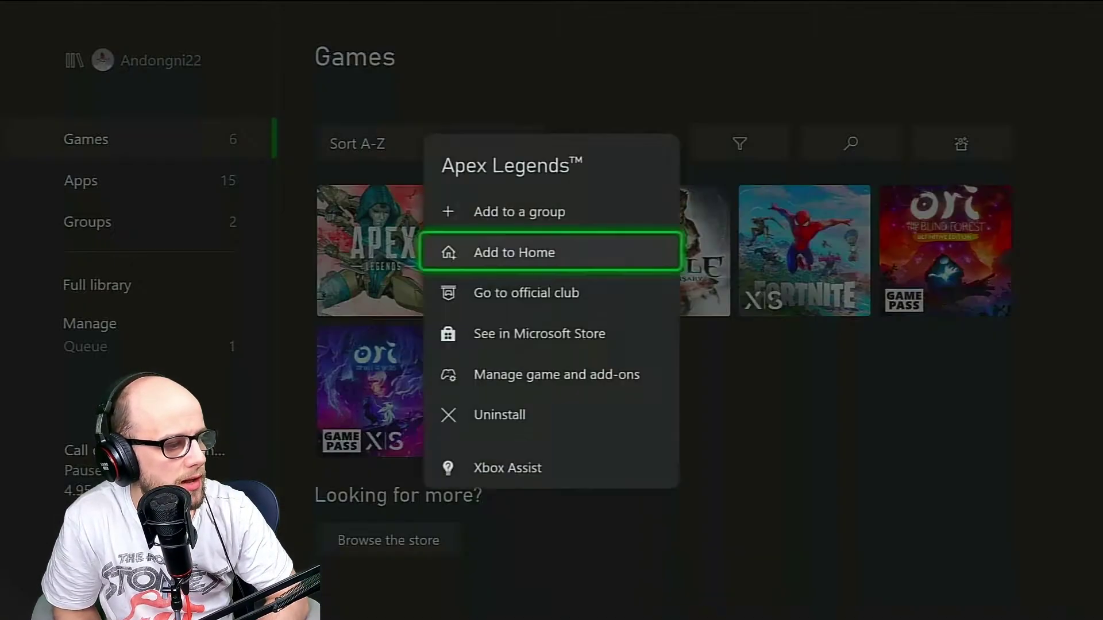
key("Down")
key("Down")
key("Down")
key("Return")
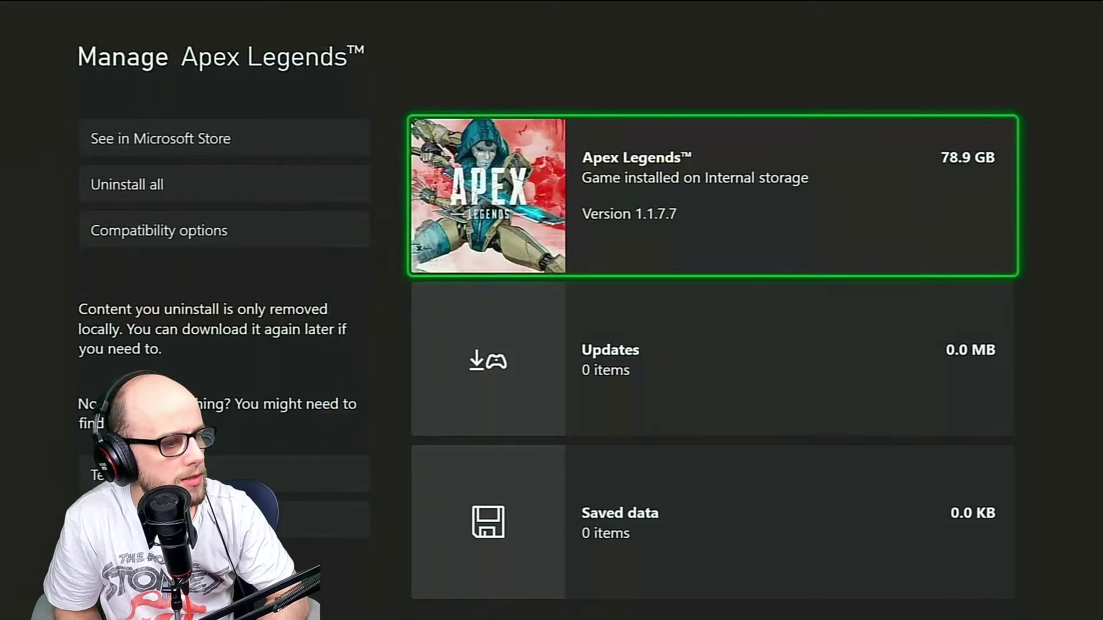
key("Escape")
key("Return")
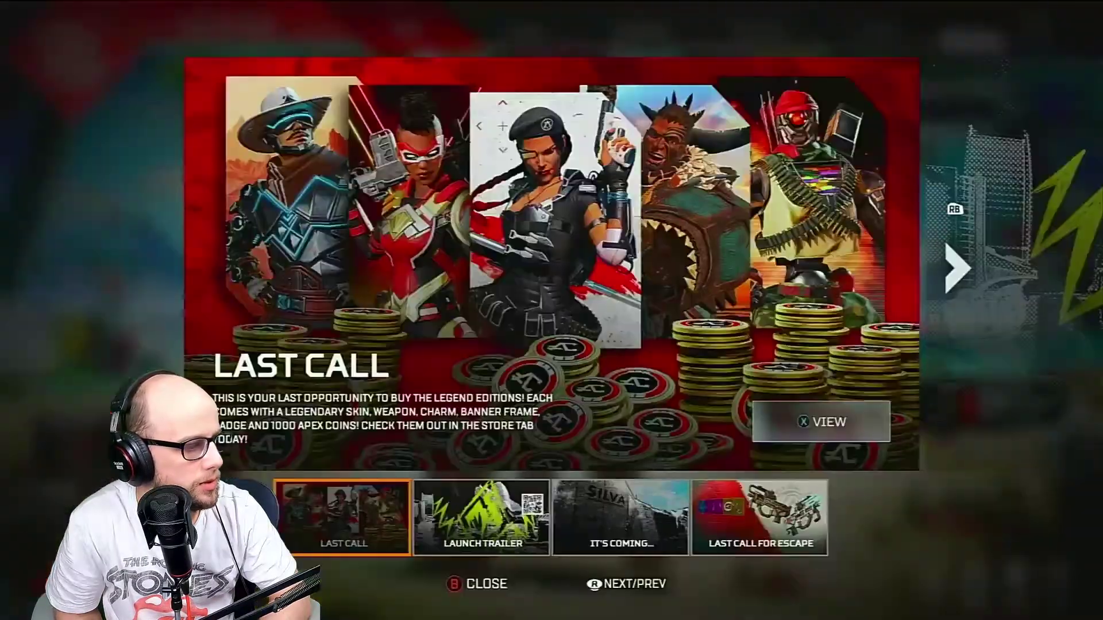
Dismiss the Last Call news and choose Firing Range in the game mode selector
key("Escape")
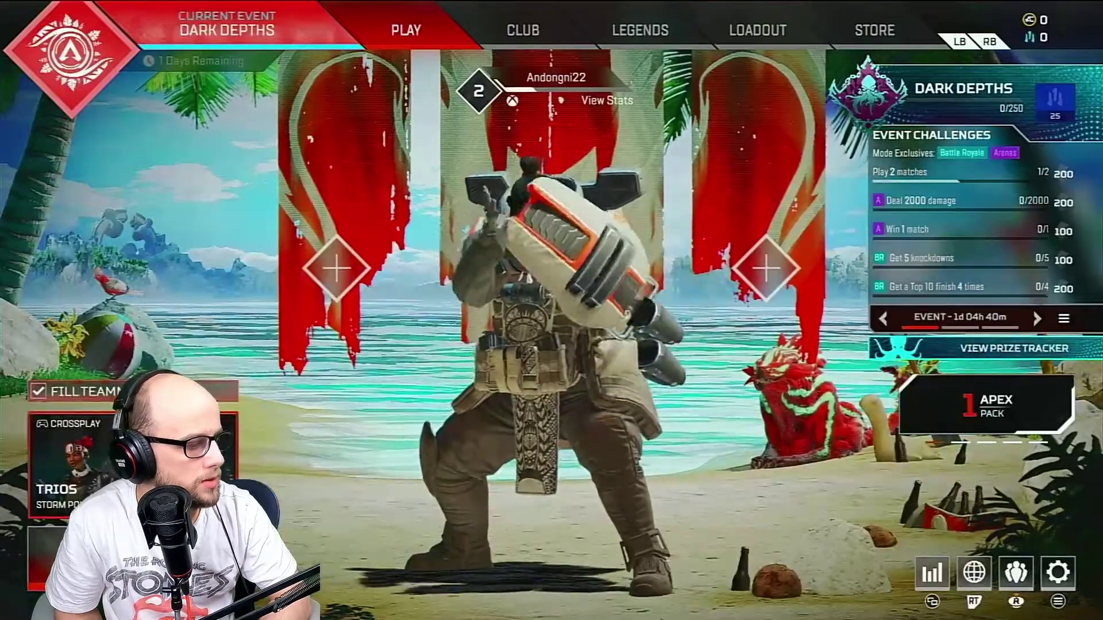
key("Return")
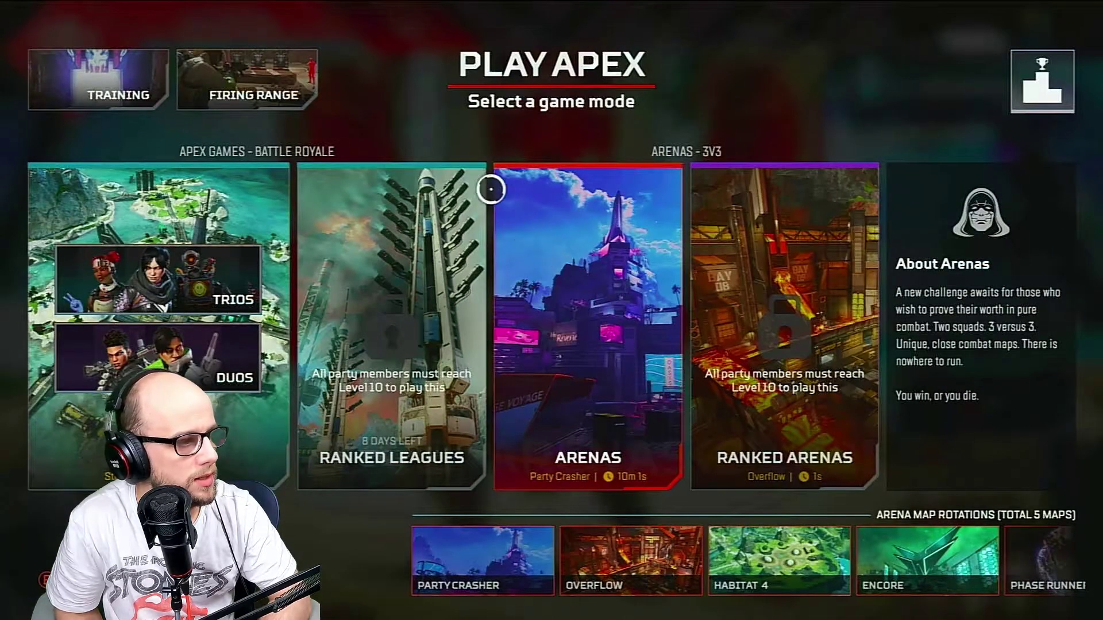
left_click(221, 90)
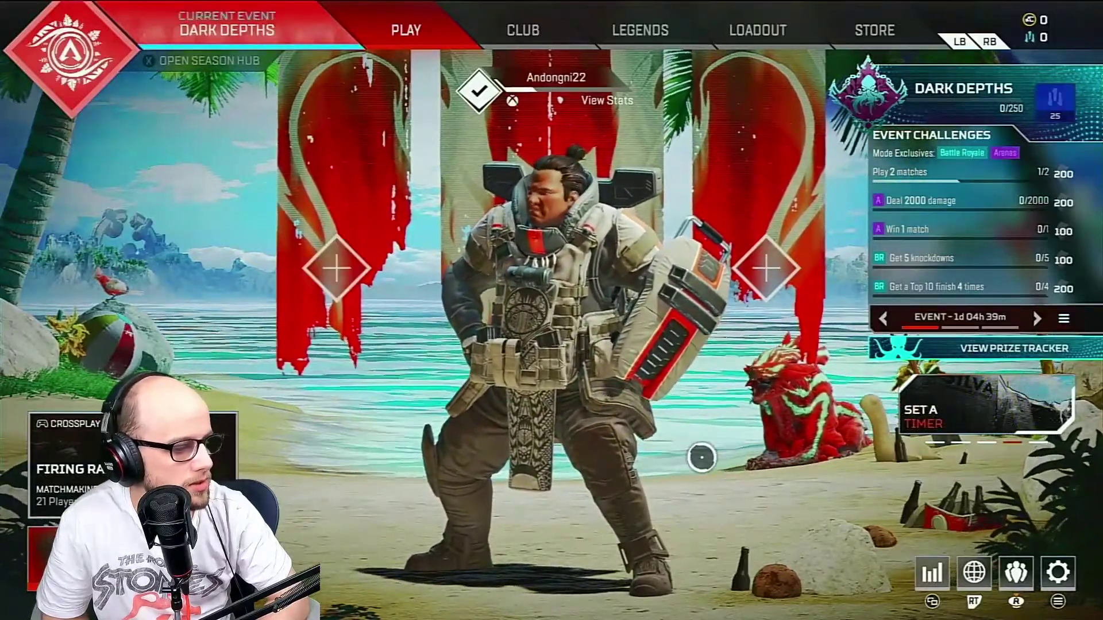
Bring up Apex Legends' pause menu and open Settings to the Gameplay tab during Firing Range connection
key("Escape")
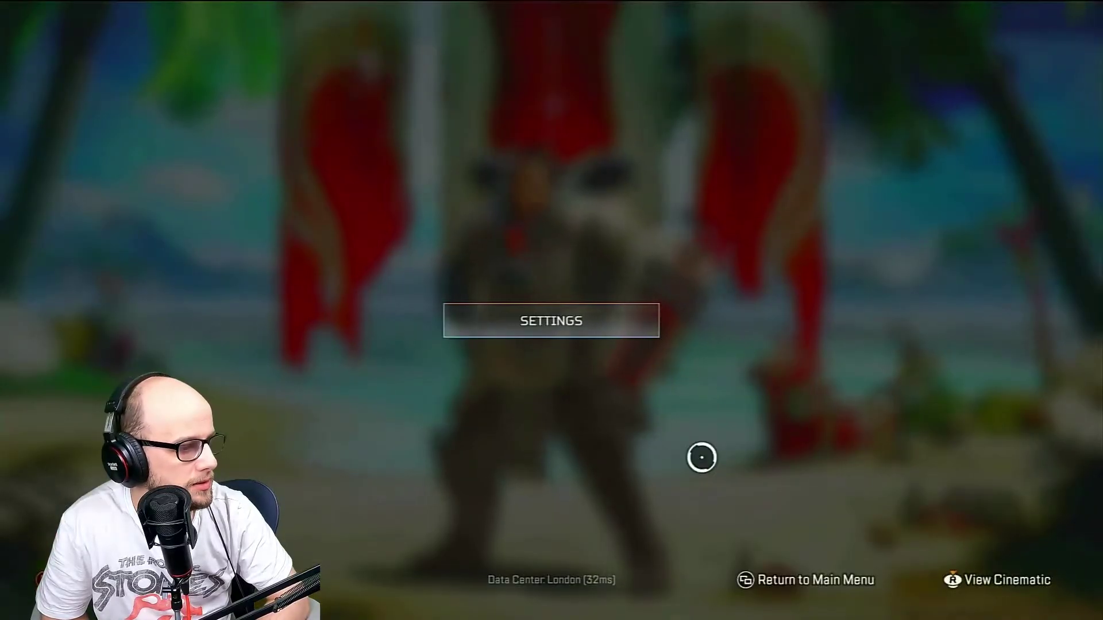
left_click(550, 337)
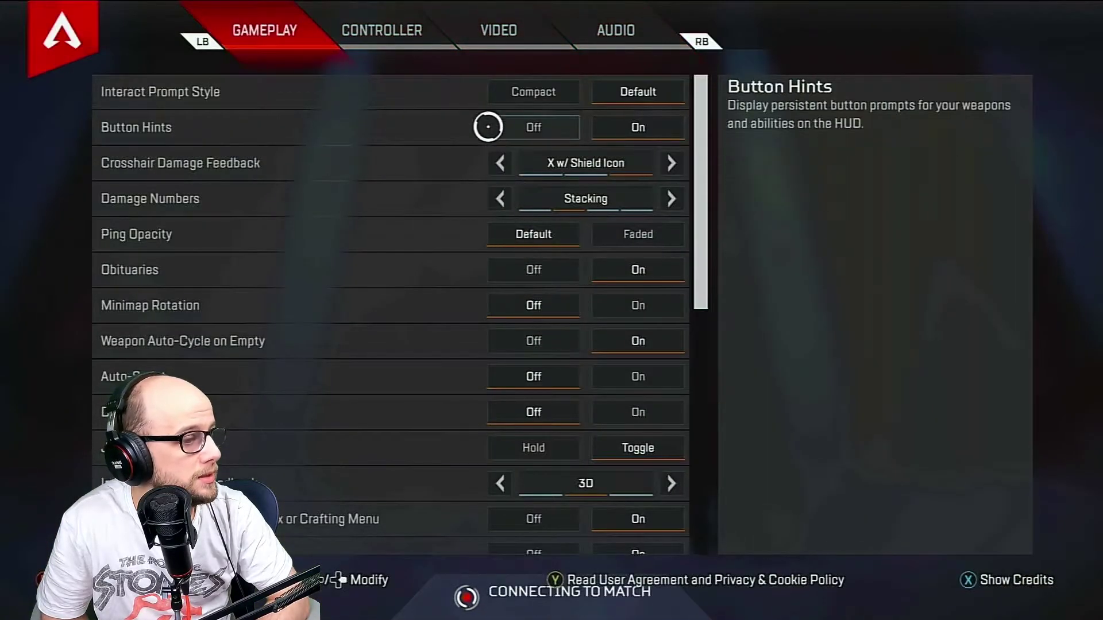